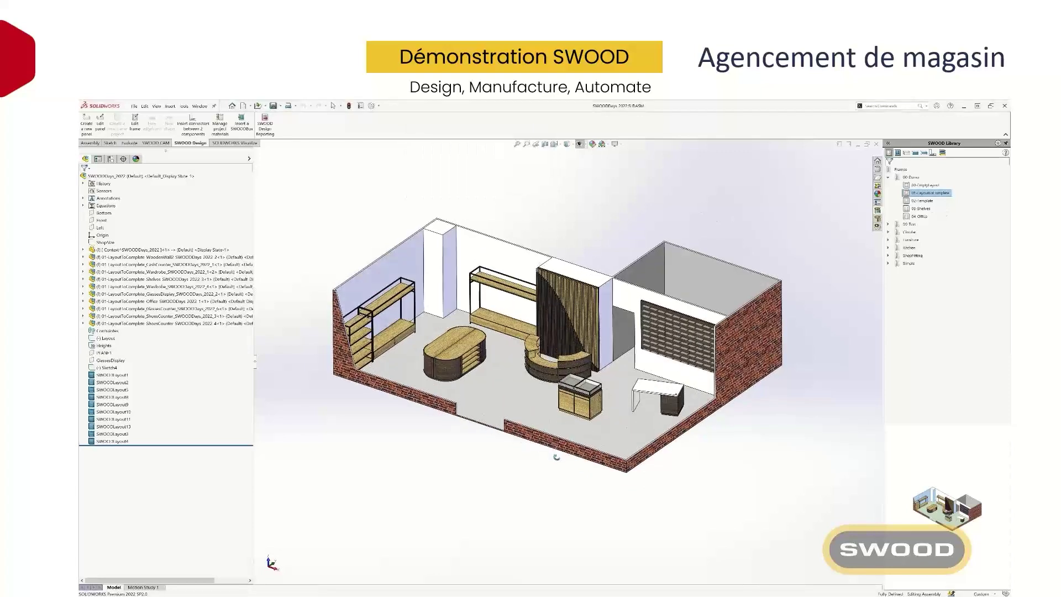
Hide all the furniture components, from the wooden wall to the shoe counters, and view the empty shop's layout sketch from above.
{"action": "scroll", "coordinate": [537, 394], "scroll_direction": "down", "scroll_amount": 2}
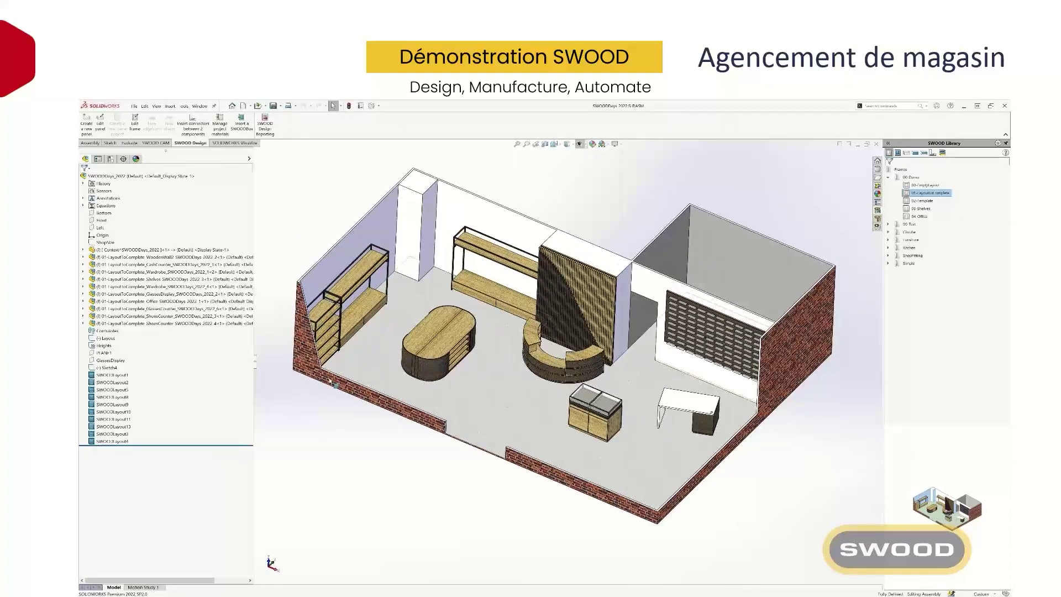
{"action": "left_click", "coordinate": [166, 323]}
{"action": "left_click", "coordinate": [166, 257], "text": "shift"}
{"action": "left_click", "coordinate": [298, 209]}
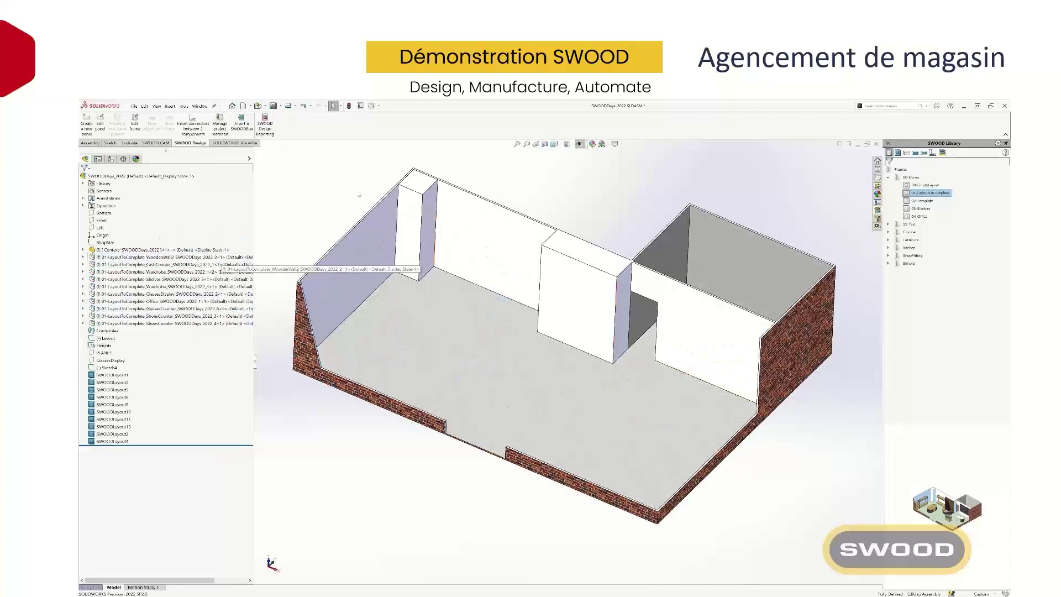
{"action": "key", "text": "ctrl+5"}
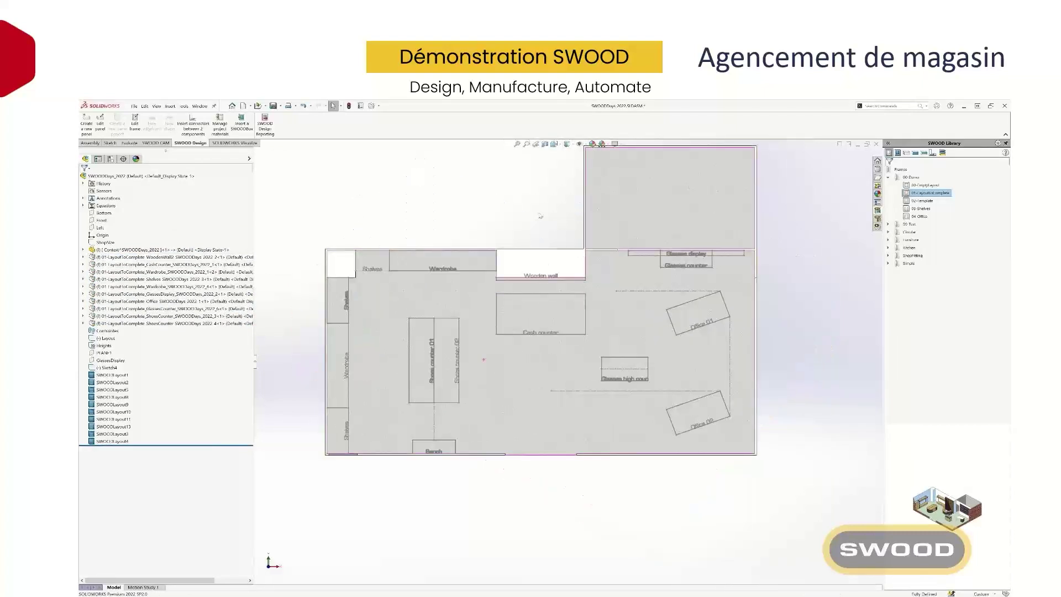
{"action": "scroll", "coordinate": [514, 216], "scroll_direction": "down", "scroll_amount": 1}
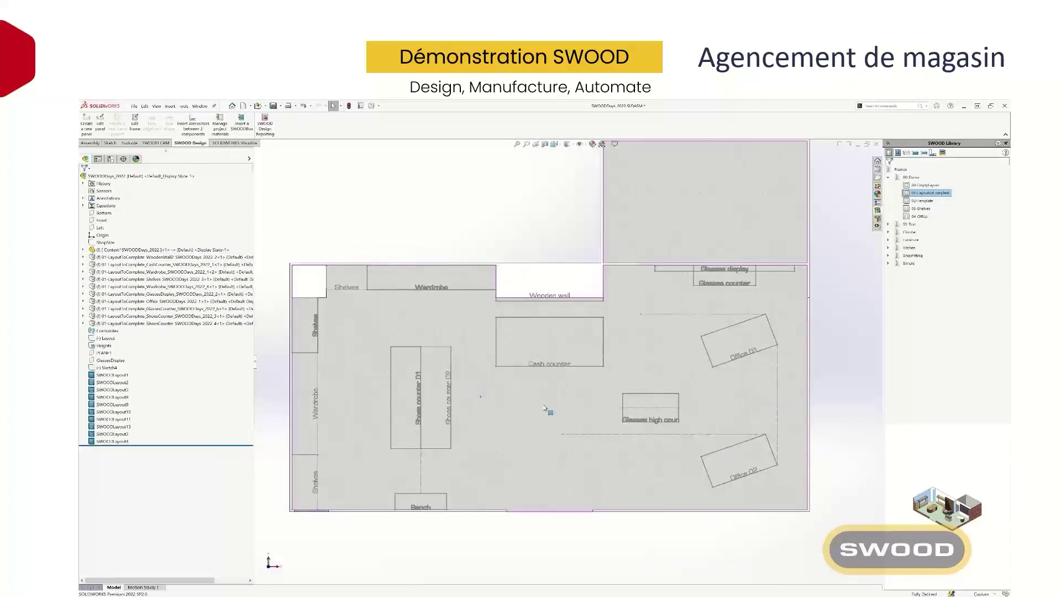
{"action": "middle_click_drag", "start_coordinate": [546, 424], "coordinate": [409, 381]}
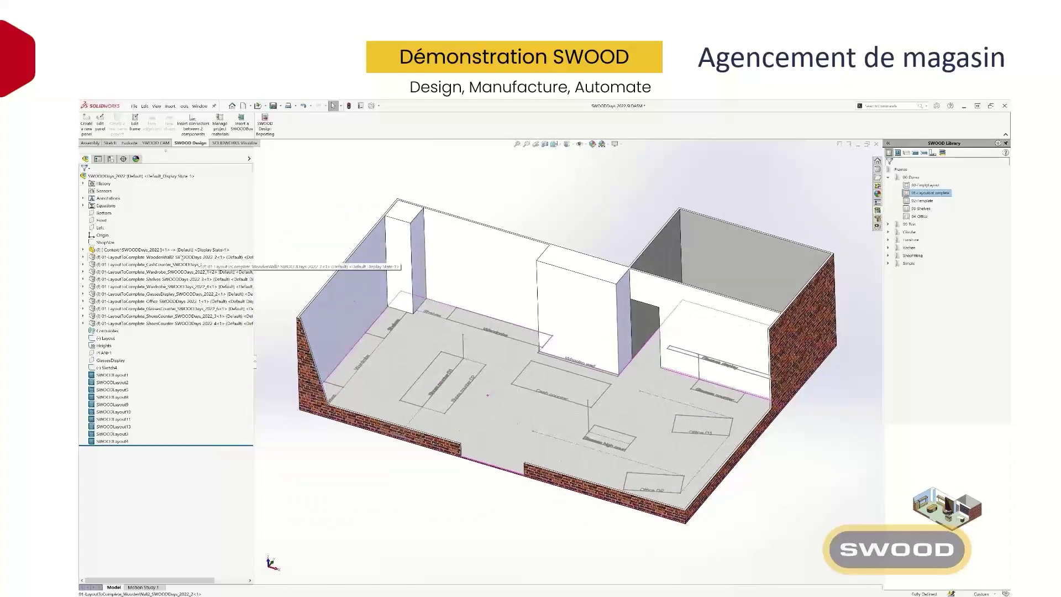
Show the wooden wall, cash counter, wardrobe and all remaining furniture components again on the layout sketch.
{"action": "left_click", "coordinate": [166, 257]}
{"action": "right_click", "coordinate": [201, 264]}
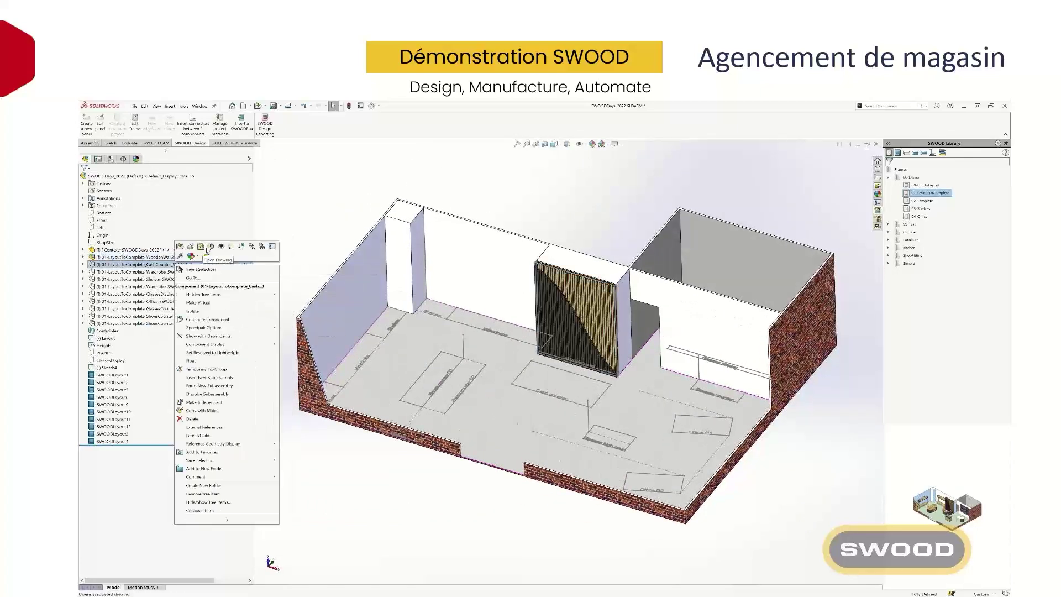
{"action": "left_click", "coordinate": [213, 254]}
{"action": "left_click", "coordinate": [133, 279]}
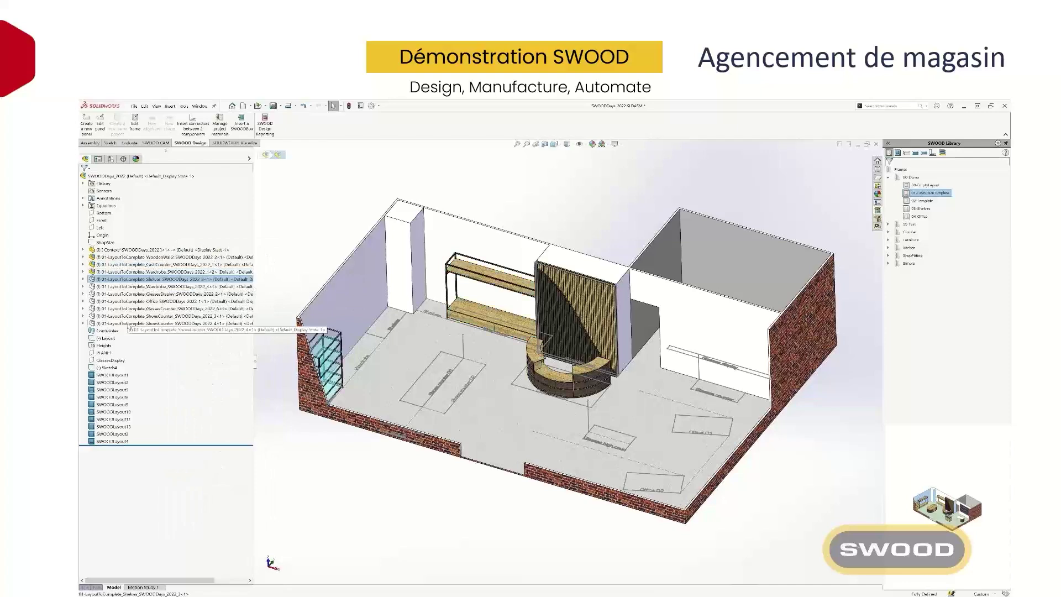
{"action": "left_click", "coordinate": [126, 323], "text": "shift"}
{"action": "left_click", "coordinate": [165, 305]}
{"action": "mouse_move", "coordinate": [412, 334]}
{"action": "middle_mouse_down"}
{"action": "mouse_move", "coordinate": [424, 316]}
{"action": "mouse_move", "coordinate": [408, 348]}
{"action": "middle_mouse_up"}
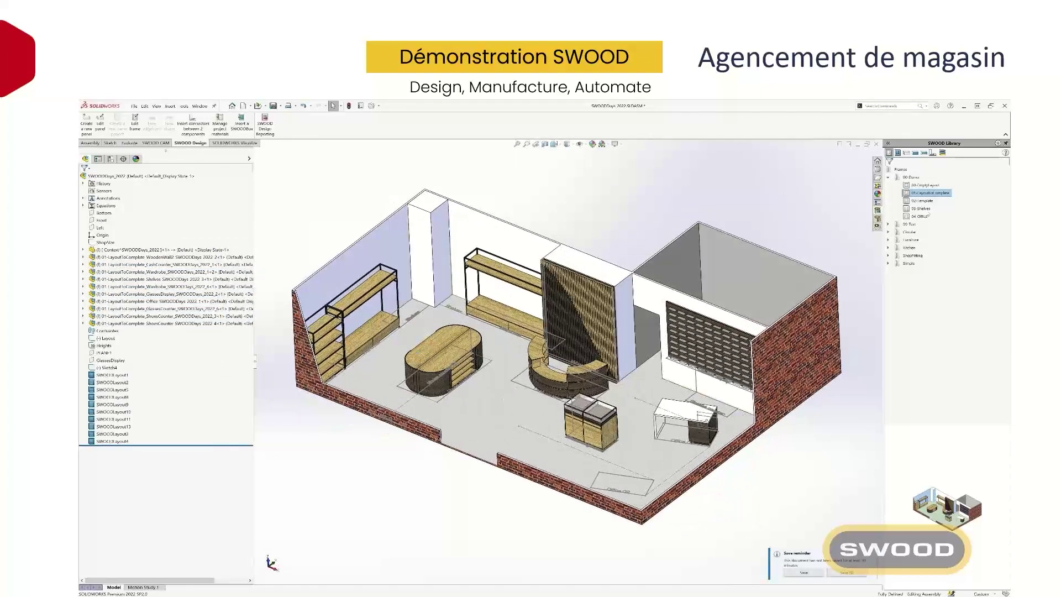
Insert two copies of the 03-Shelves project on the Shelves footprints on either side of the corner column.
{"action": "left_click", "coordinate": [922, 208]}
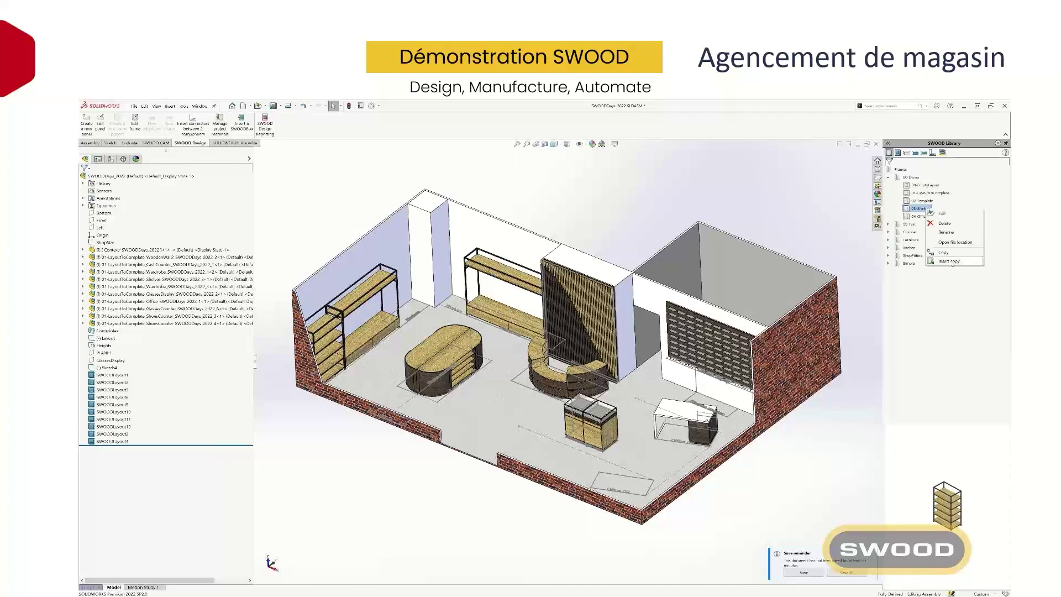
{"action": "left_click", "coordinate": [950, 261]}
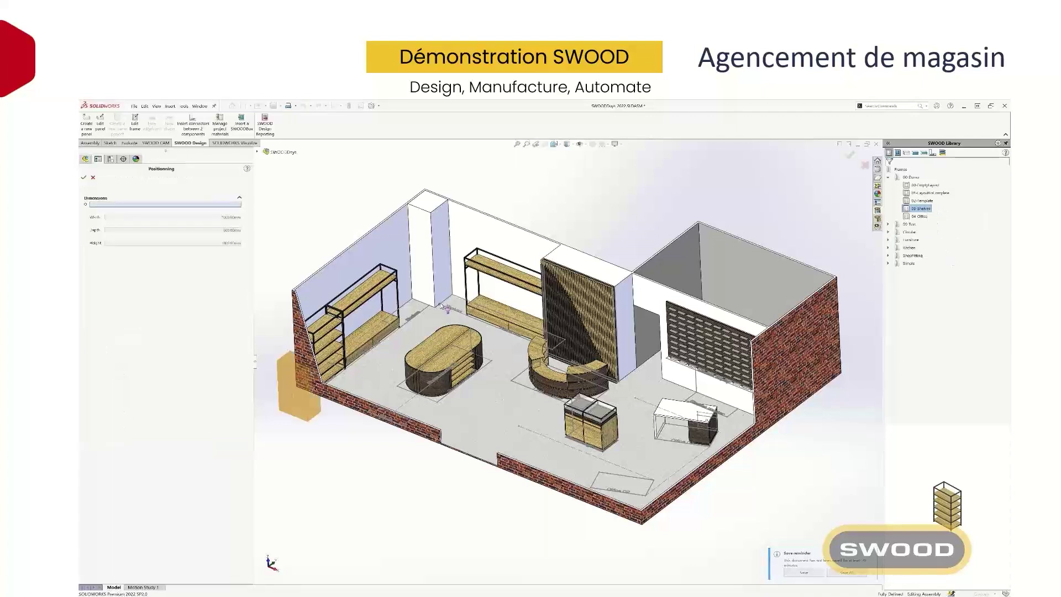
{"action": "left_click", "coordinate": [471, 315]}
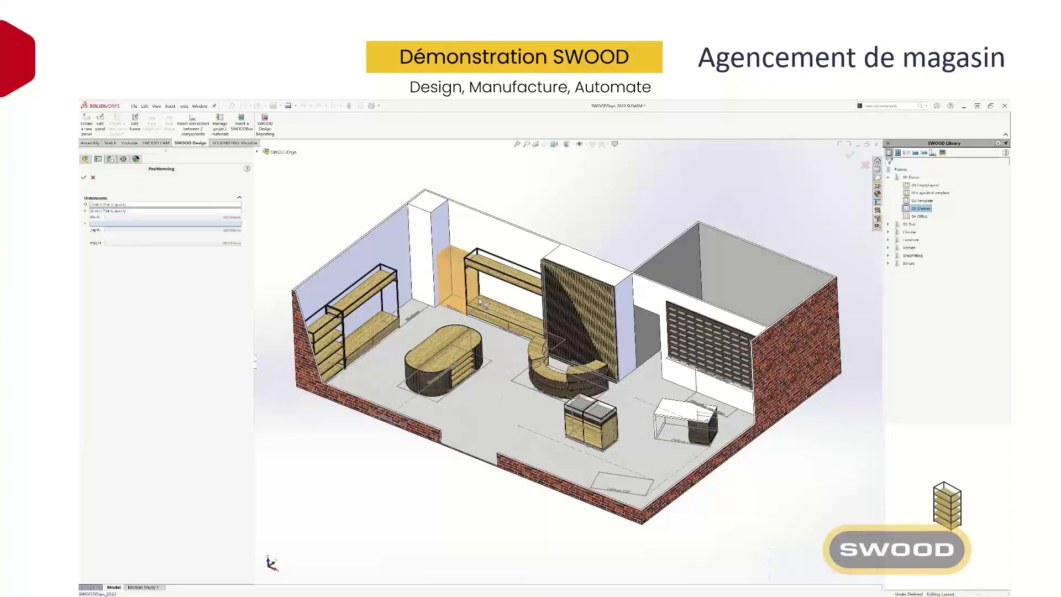
{"action": "left_click", "coordinate": [450, 240]}
{"action": "left_click", "coordinate": [83, 177]}
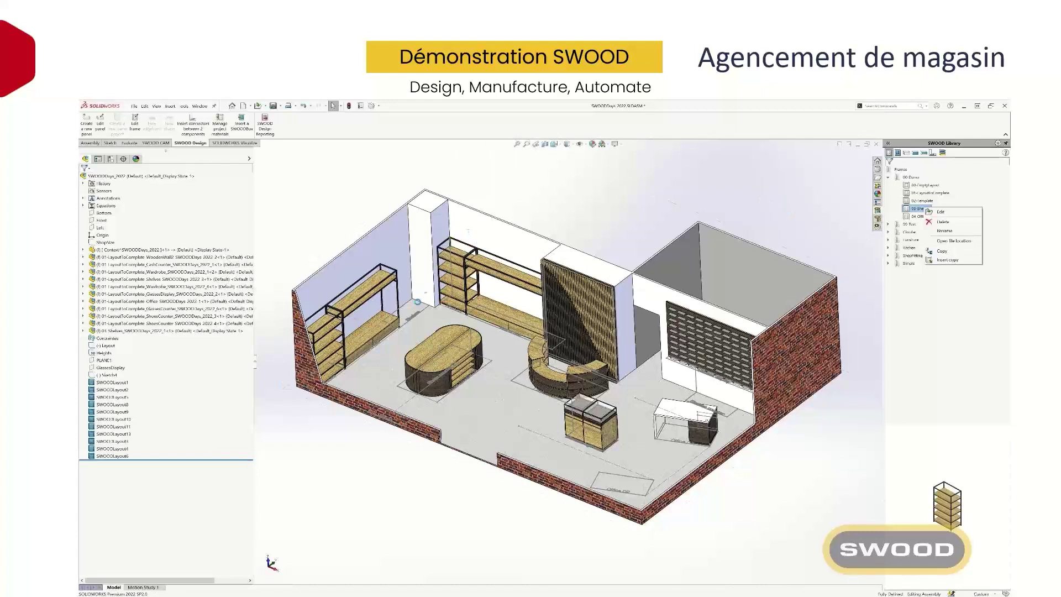
{"action": "left_click", "coordinate": [948, 260]}
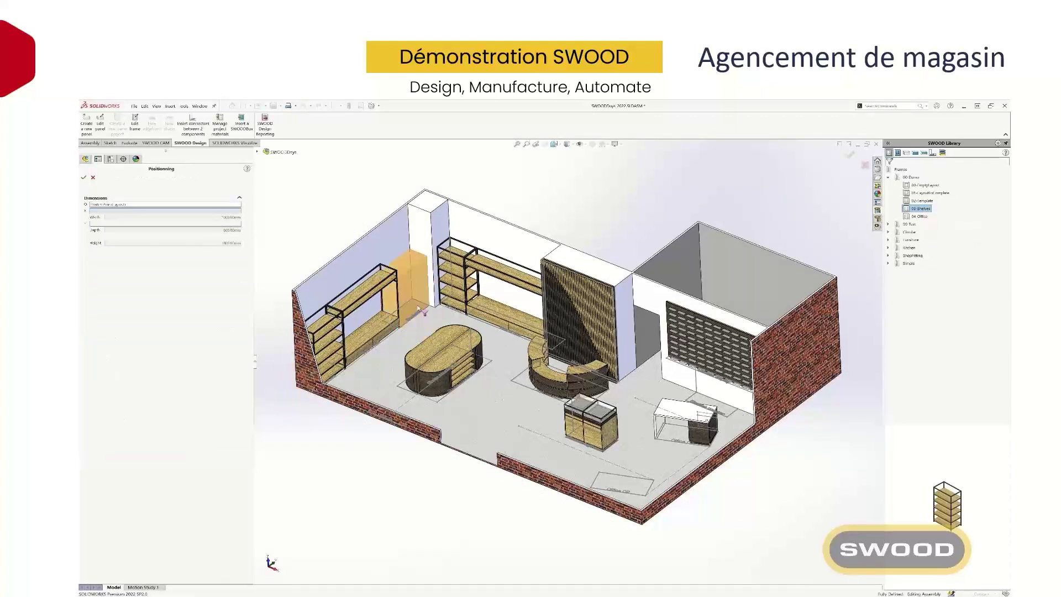
{"action": "left_click", "coordinate": [83, 177]}
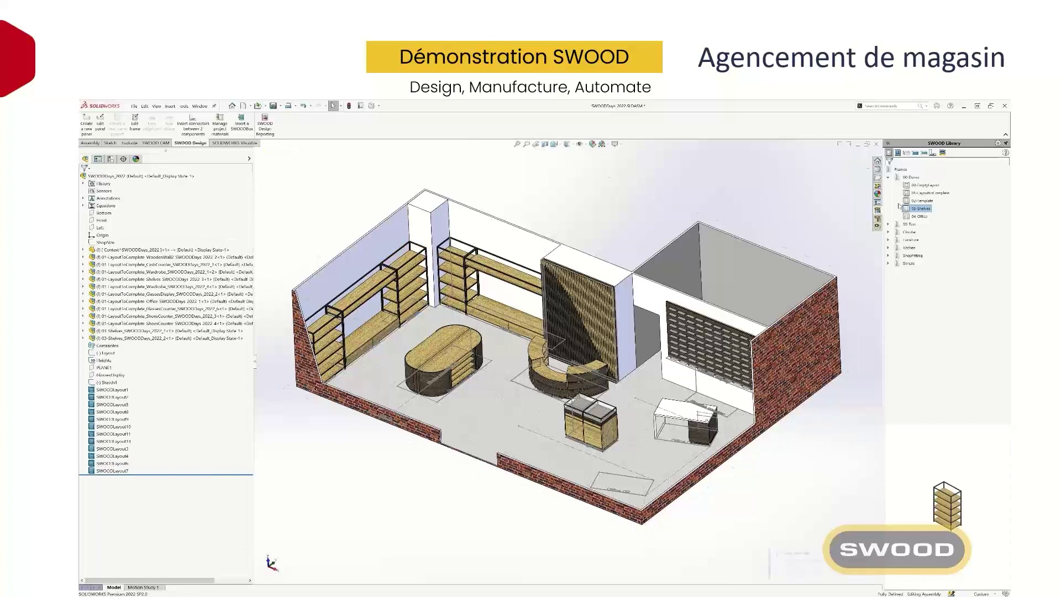
Insert a copy of the 04-Office project on the Office 02 footprint of the layout sketch.
{"action": "left_click", "coordinate": [921, 217]}
{"action": "left_click", "coordinate": [937, 270]}
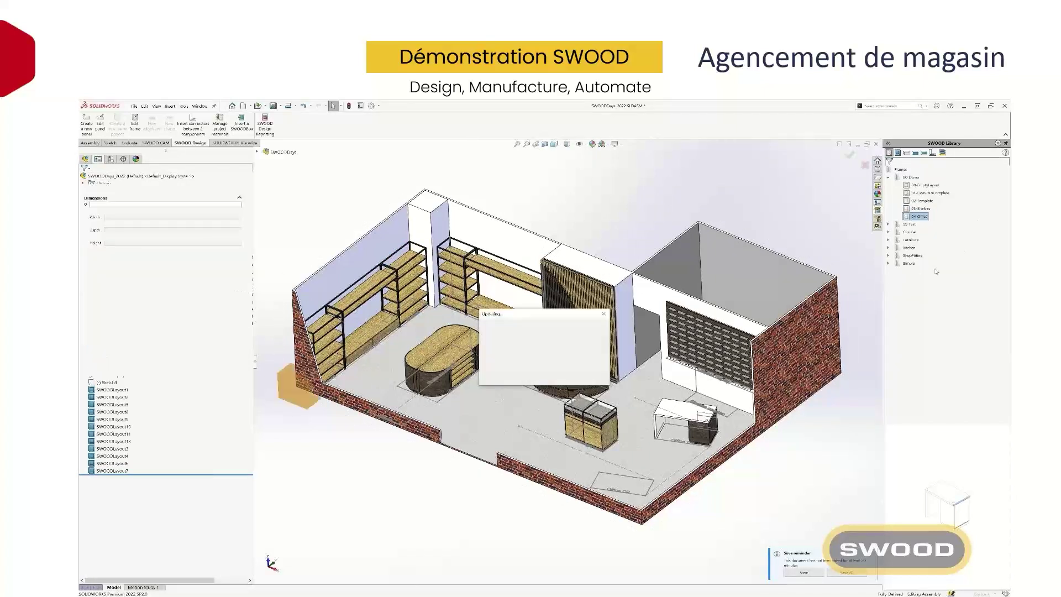
{"action": "left_click", "coordinate": [658, 484]}
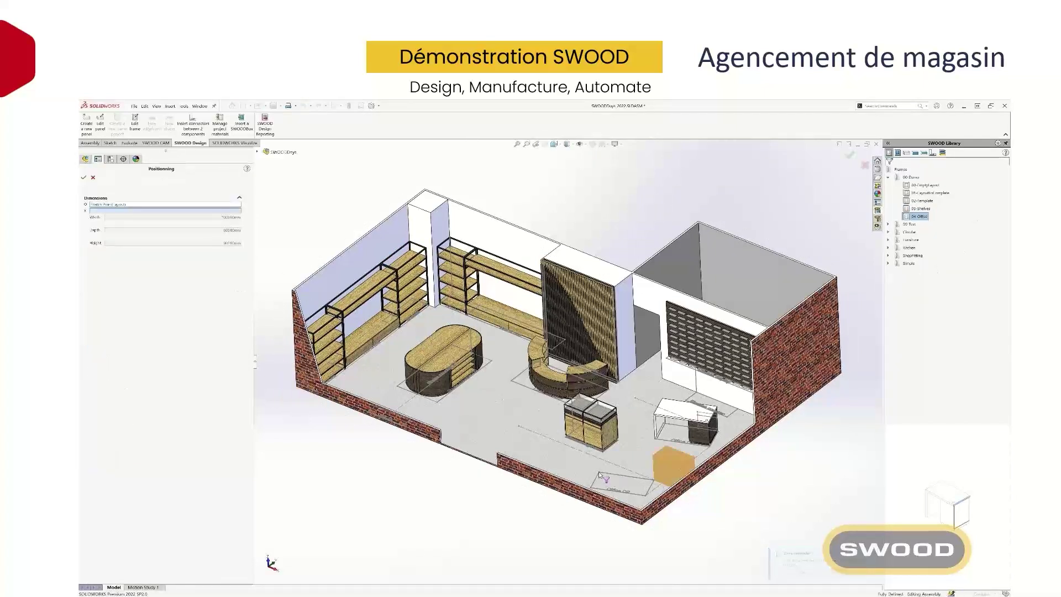
{"action": "left_click", "coordinate": [84, 177]}
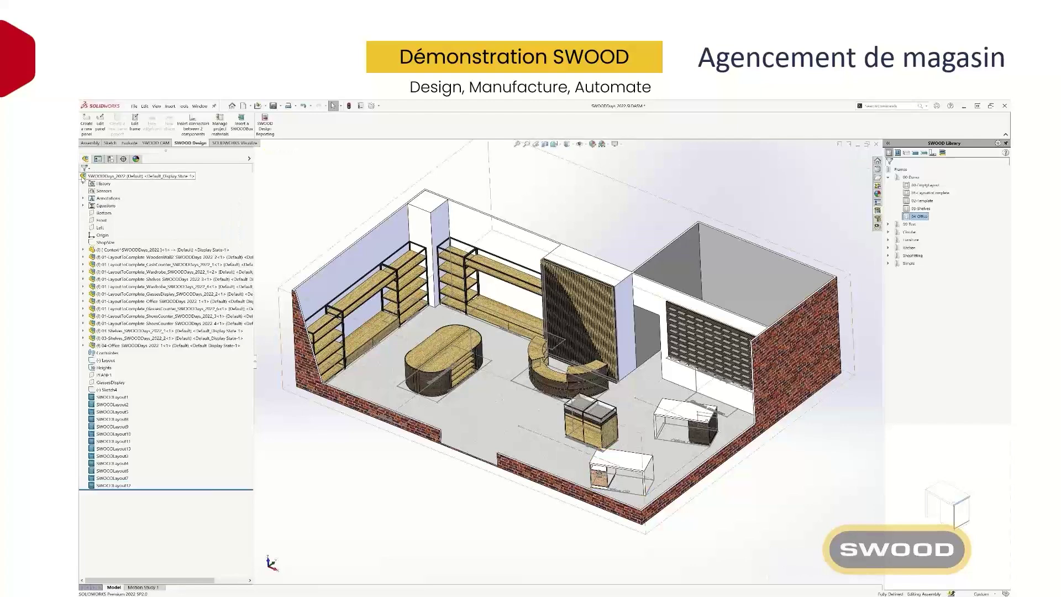
Edit the frame of the new Office 02 desk to widen its drawer box.
{"action": "scroll", "coordinate": [643, 480], "scroll_direction": "down", "scroll_amount": 5}
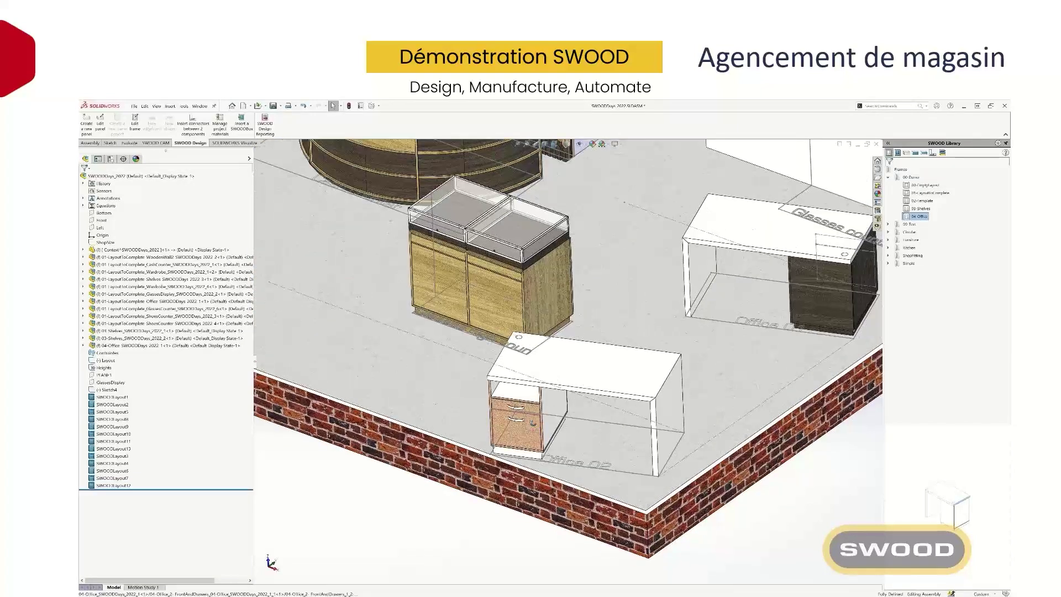
{"action": "left_click", "coordinate": [189, 347]}
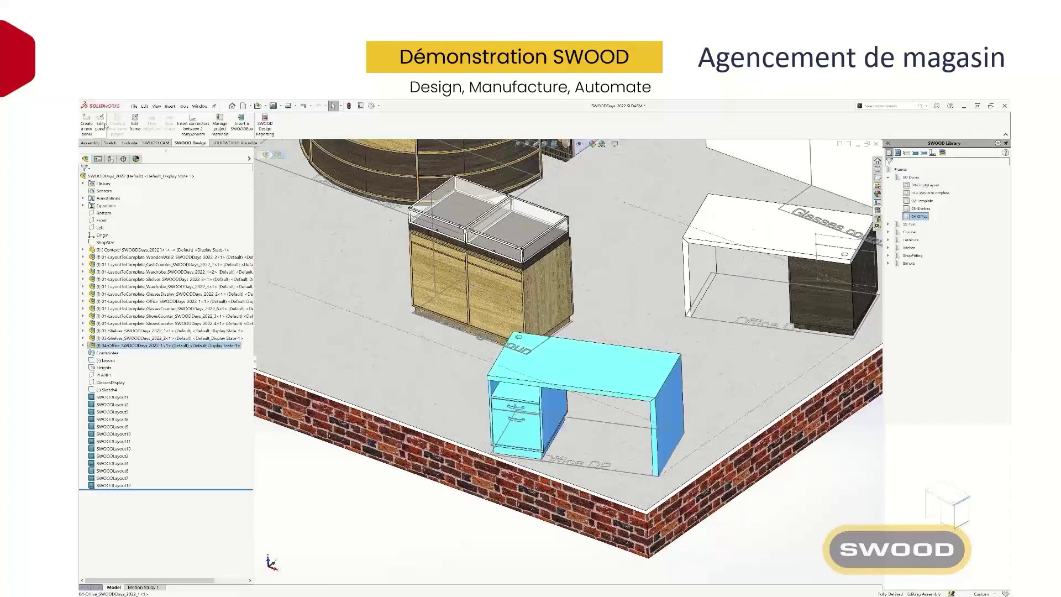
{"action": "left_click", "coordinate": [136, 125]}
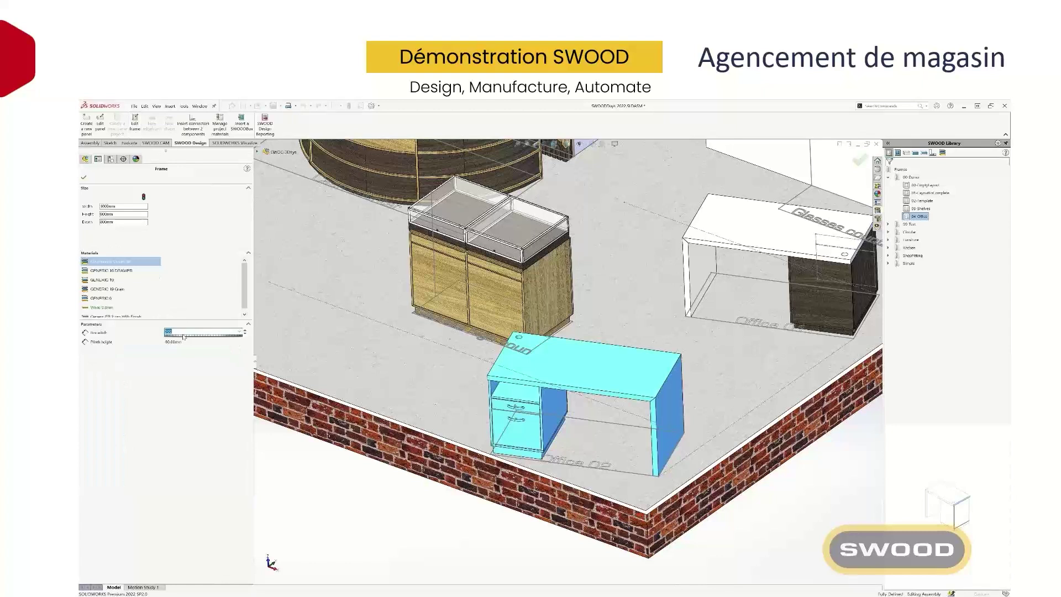
{"action": "left_click", "coordinate": [84, 177]}
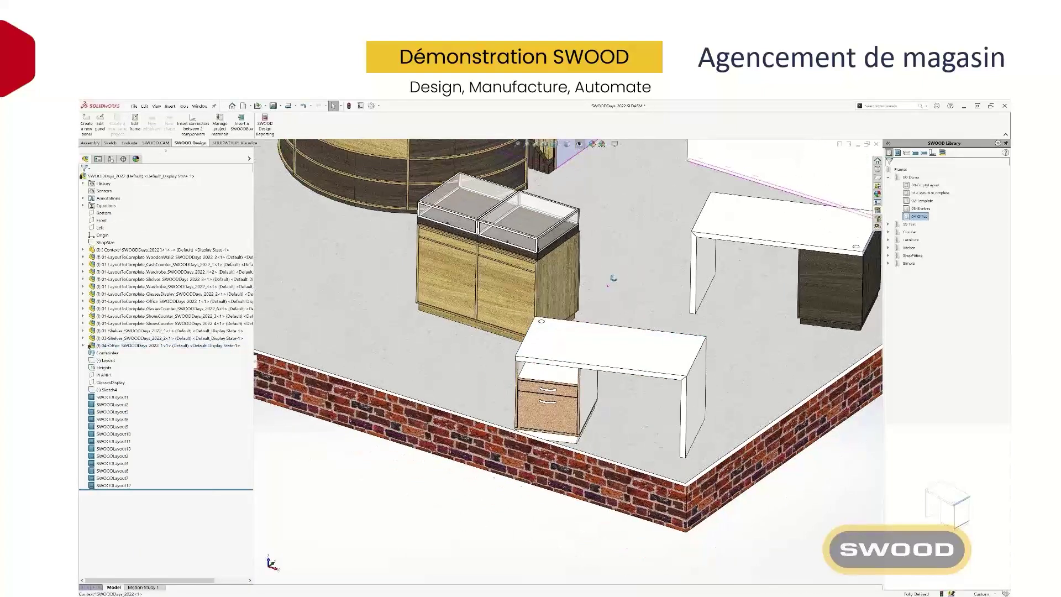
Apply the Light oak 19 material to the new desk's drawer fronts and Dark oak 19 to its drawer cabinet.
{"action": "left_click", "coordinate": [942, 152]}
{"action": "left_click", "coordinate": [932, 240]}
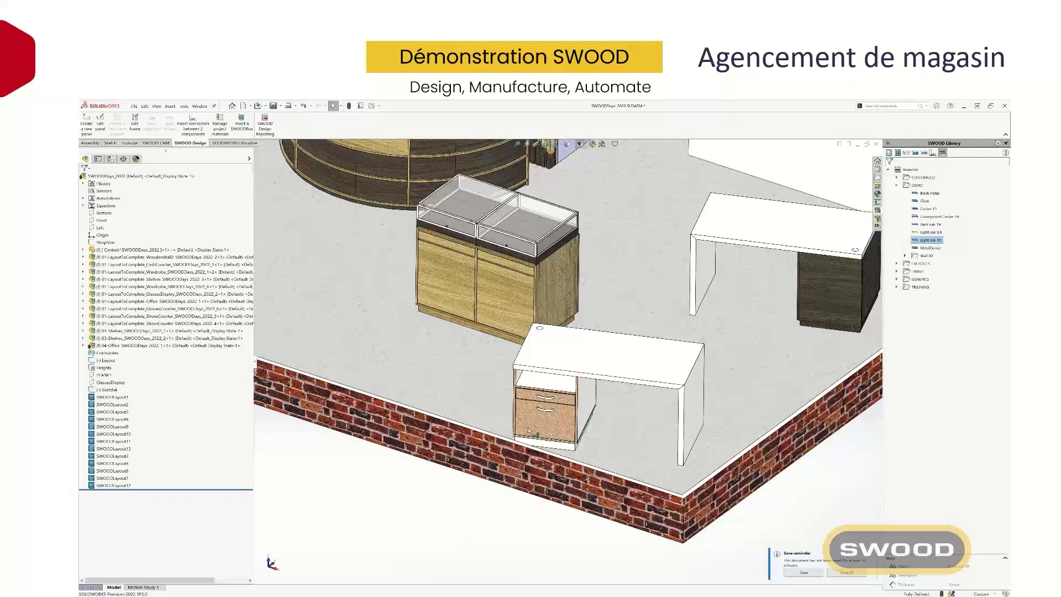
{"action": "left_click_drag", "start_coordinate": [529, 430], "coordinate": [527, 427]}
{"action": "left_click", "coordinate": [589, 450]}
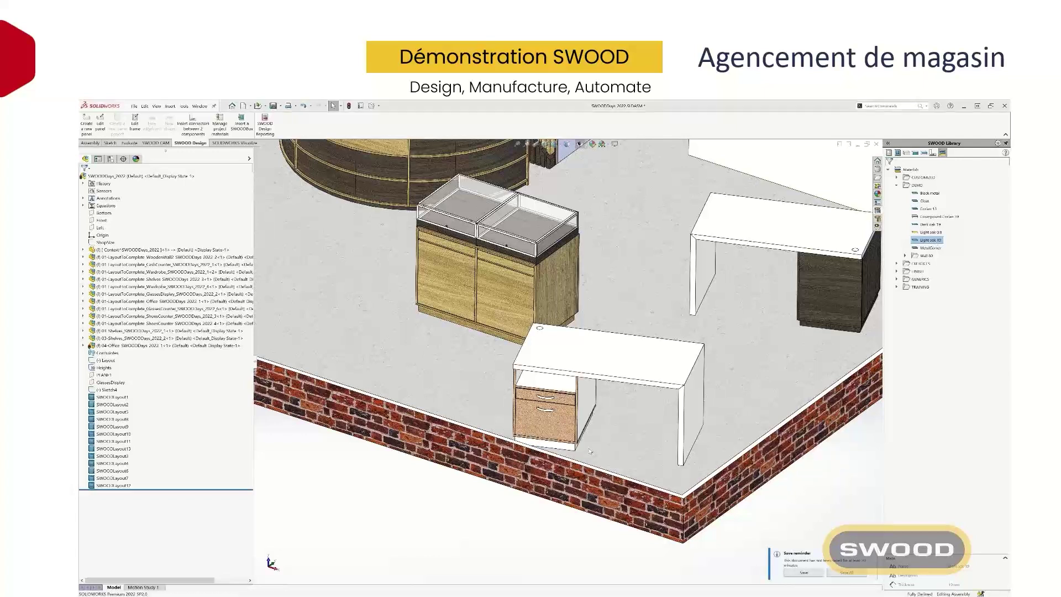
{"action": "left_click_drag", "start_coordinate": [931, 224], "coordinate": [599, 401]}
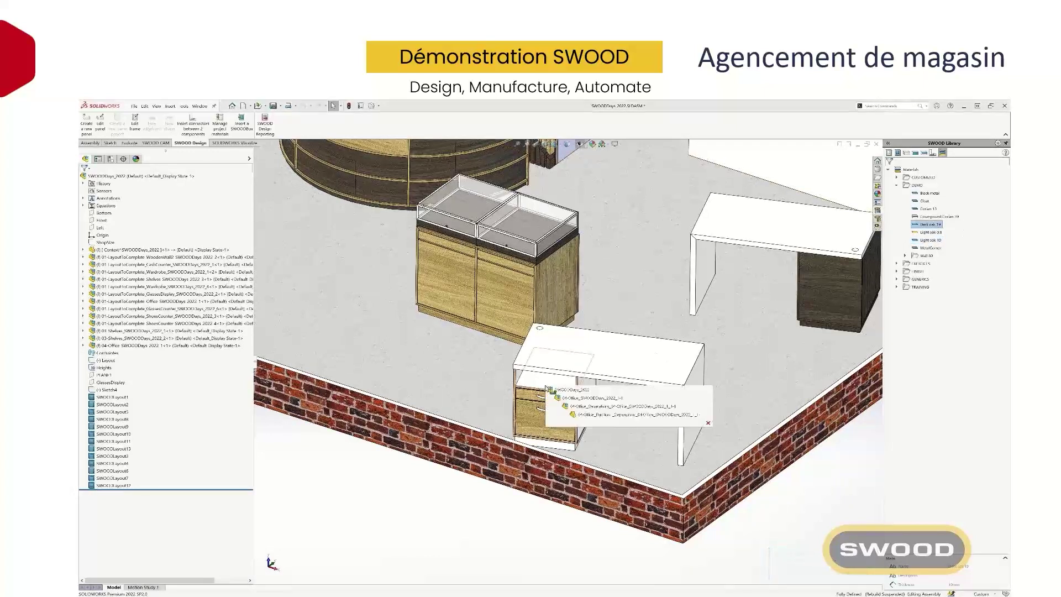
{"action": "left_click", "coordinate": [599, 399]}
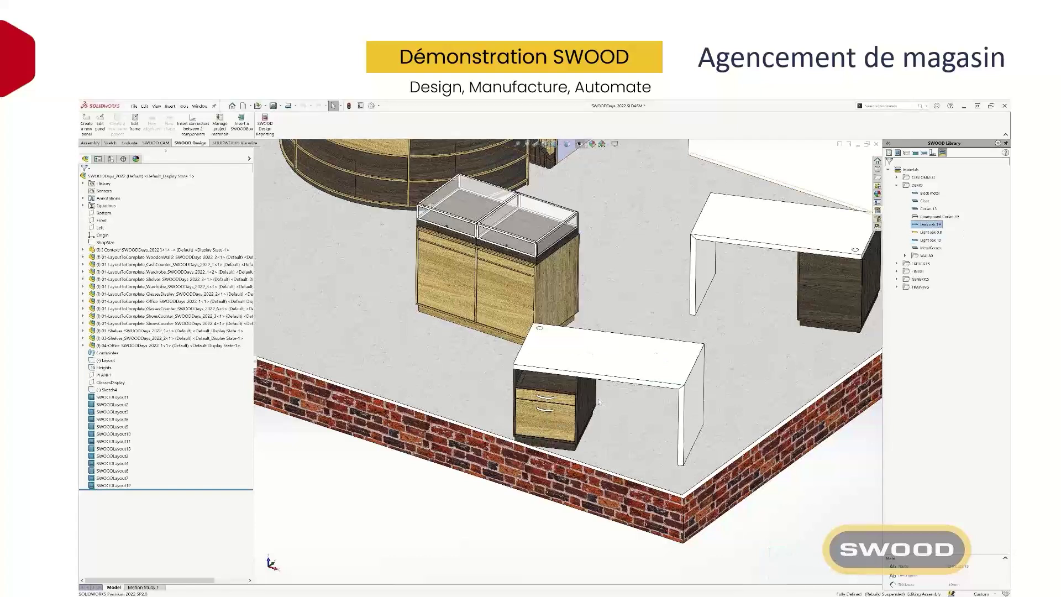
Insert a copy of the 02-Template project on the Glasses counter footprint below the glasses display.
{"action": "key", "text": "f"}
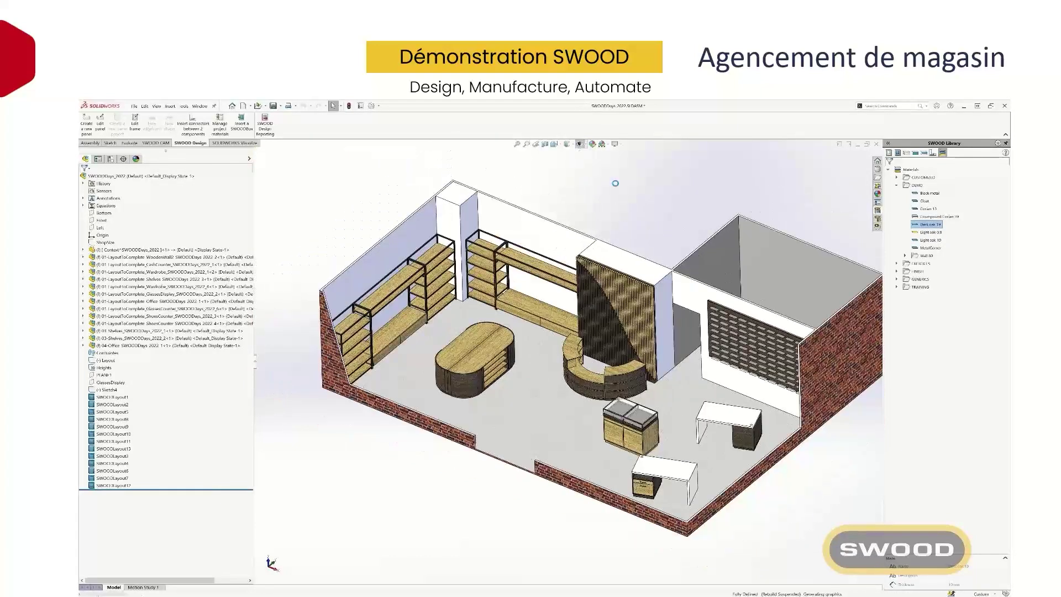
{"action": "left_click", "coordinate": [890, 153]}
{"action": "right_click", "coordinate": [921, 201]}
{"action": "left_click", "coordinate": [948, 257]}
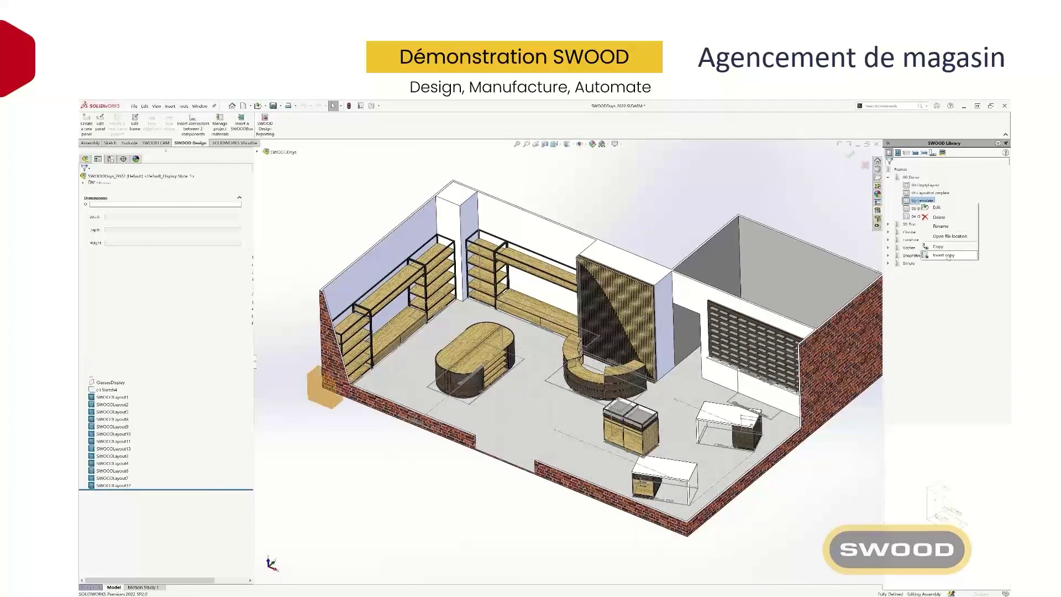
{"action": "scroll", "coordinate": [629, 360], "scroll_direction": "down", "scroll_amount": 5}
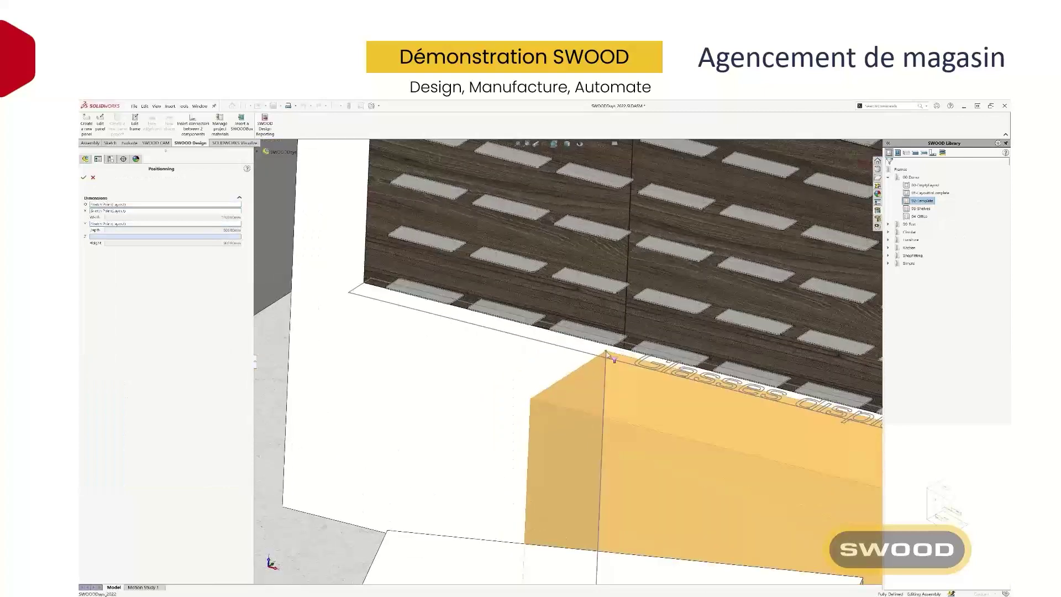
{"action": "left_click", "coordinate": [83, 179]}
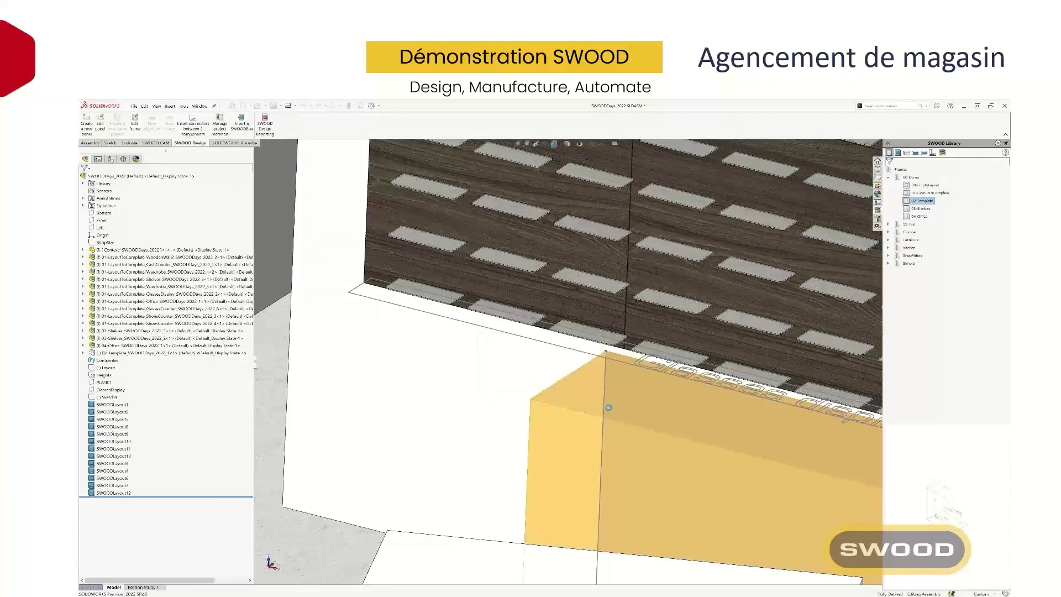
Open the inserted glasses counter template as its own assembly.
{"action": "scroll", "coordinate": [606, 408], "scroll_direction": "up", "scroll_amount": 5}
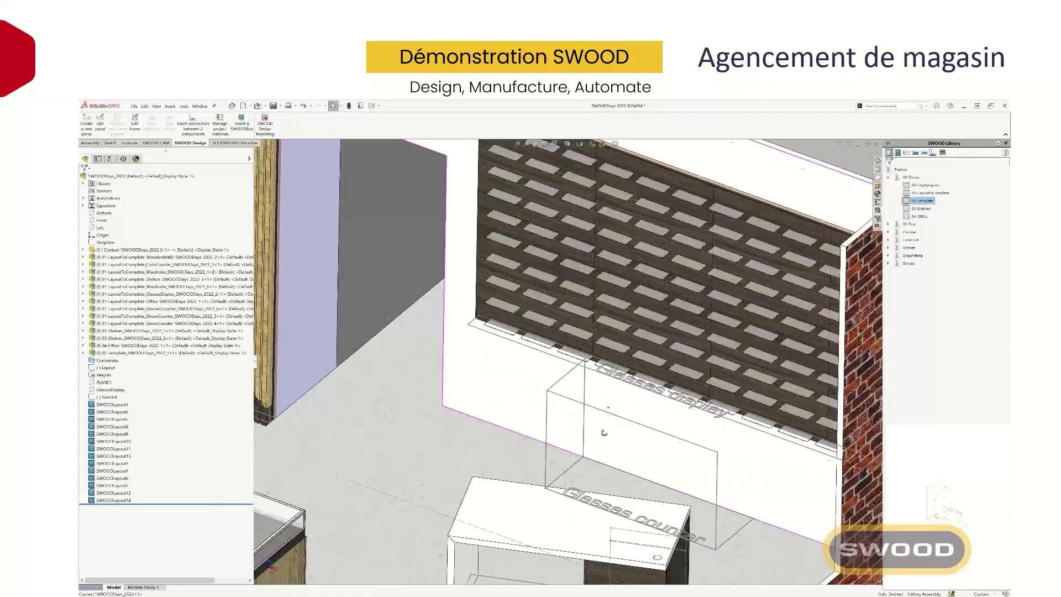
{"action": "left_click", "coordinate": [161, 352]}
{"action": "left_click", "coordinate": [181, 337]}
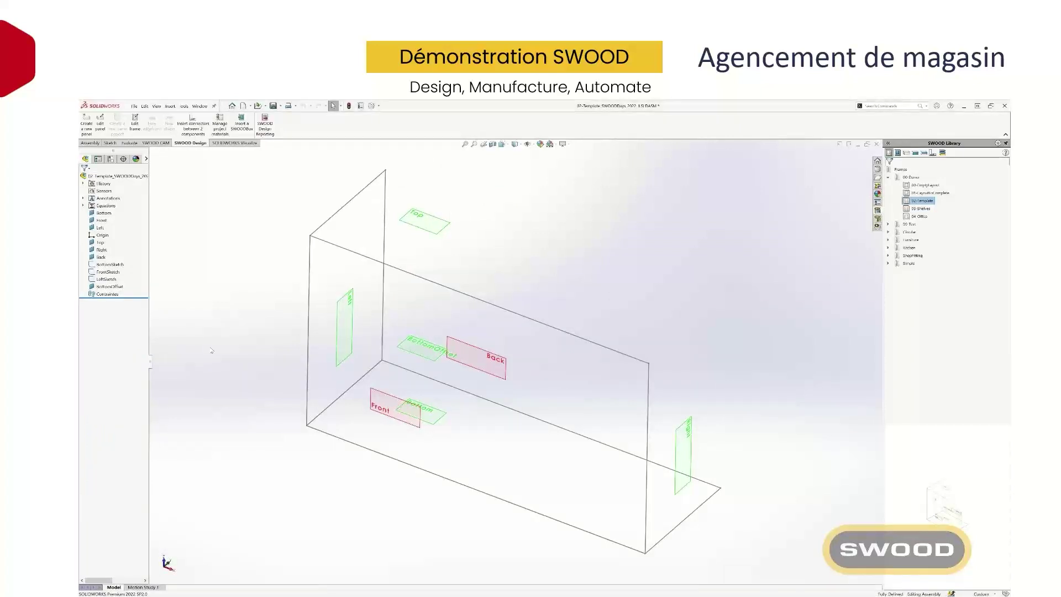
Create a new generic panel named Top from the demo panel library on the template's top plane.
{"action": "left_click", "coordinate": [906, 152]}
{"action": "right_click", "coordinate": [918, 186]}
{"action": "left_click", "coordinate": [932, 192]}
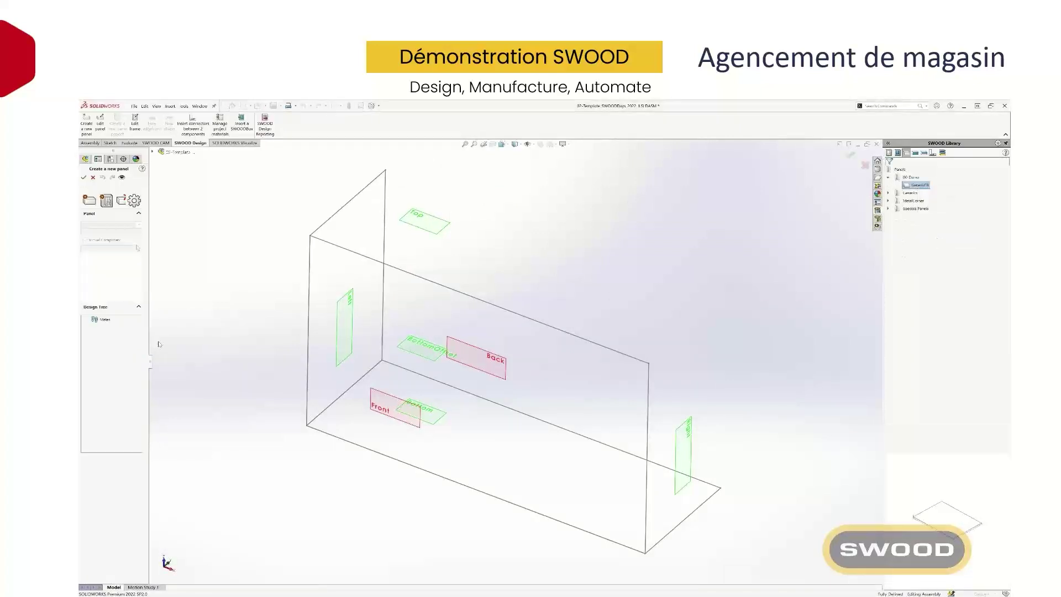
{"action": "left_click", "coordinate": [107, 201]}
{"action": "left_click", "coordinate": [136, 222]}
{"action": "mouse_move", "coordinate": [449, 245]}
{"action": "left_mouse_down"}
{"action": "mouse_move", "coordinate": [449, 339]}
{"action": "mouse_move", "coordinate": [449, 245]}
{"action": "left_mouse_up"}
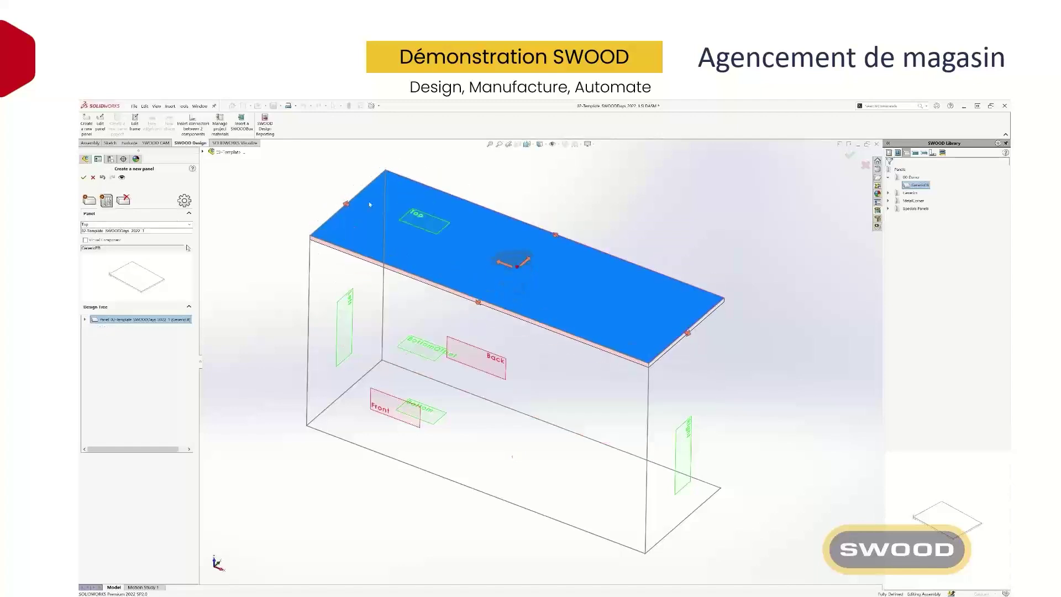
{"action": "mouse_move", "coordinate": [348, 205]}
{"action": "left_mouse_down"}
{"action": "mouse_move", "coordinate": [269, 202]}
{"action": "mouse_move", "coordinate": [348, 205]}
{"action": "left_mouse_up"}
{"action": "left_click", "coordinate": [533, 283]}
Add a second generic panel named Bottom and position it on the BottomOffset plane.
{"action": "left_click", "coordinate": [106, 201]}
{"action": "left_click", "coordinate": [141, 301]}
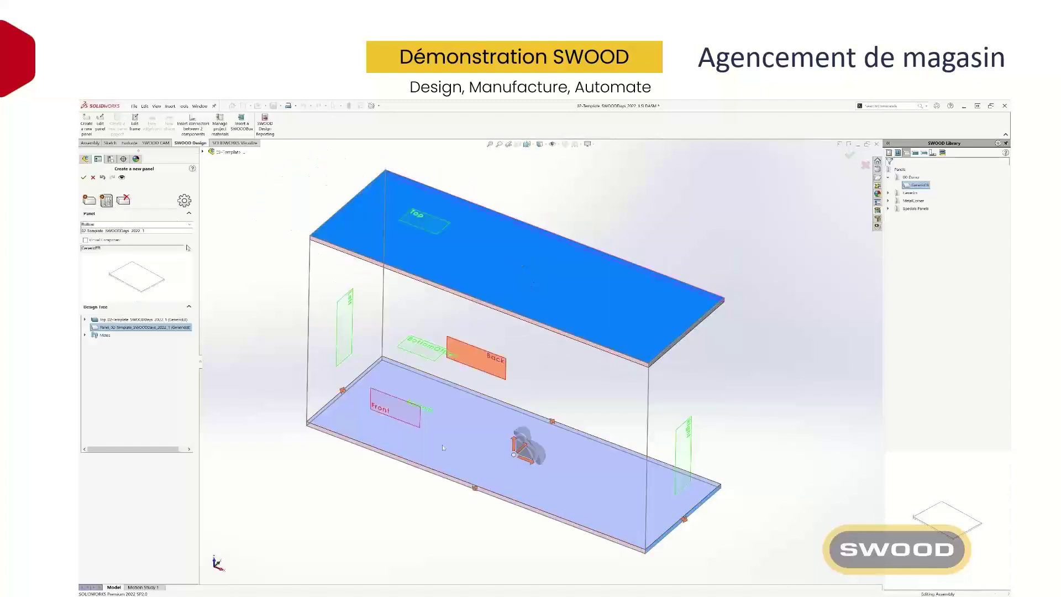
{"action": "left_click_drag", "start_coordinate": [513, 457], "coordinate": [422, 355]}
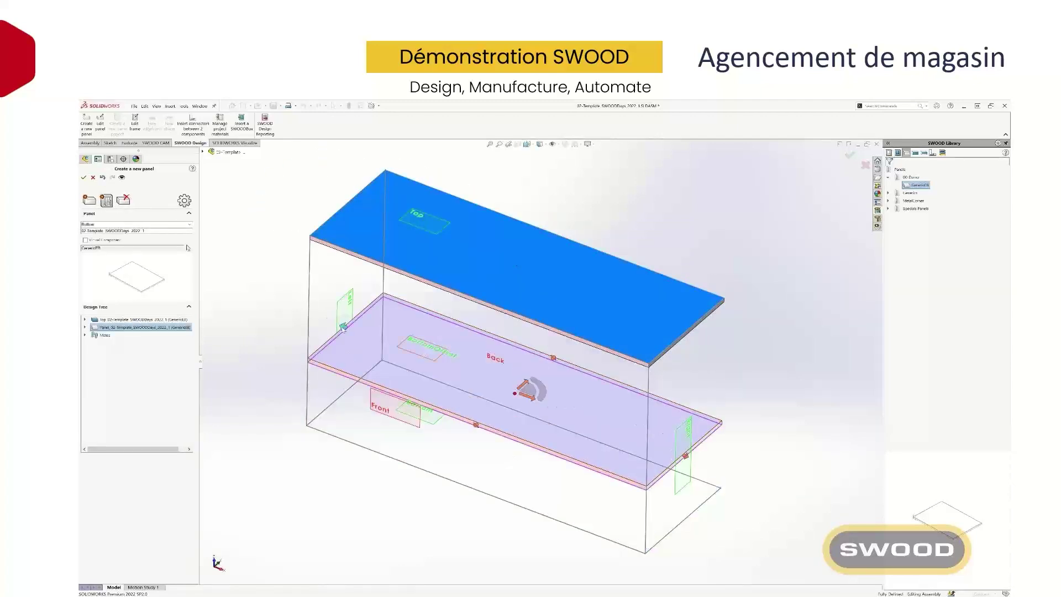
Create a generic panel named Left on the left side of the template and copy it to the right side.
{"action": "left_click", "coordinate": [106, 202]}
{"action": "left_click", "coordinate": [95, 271]}
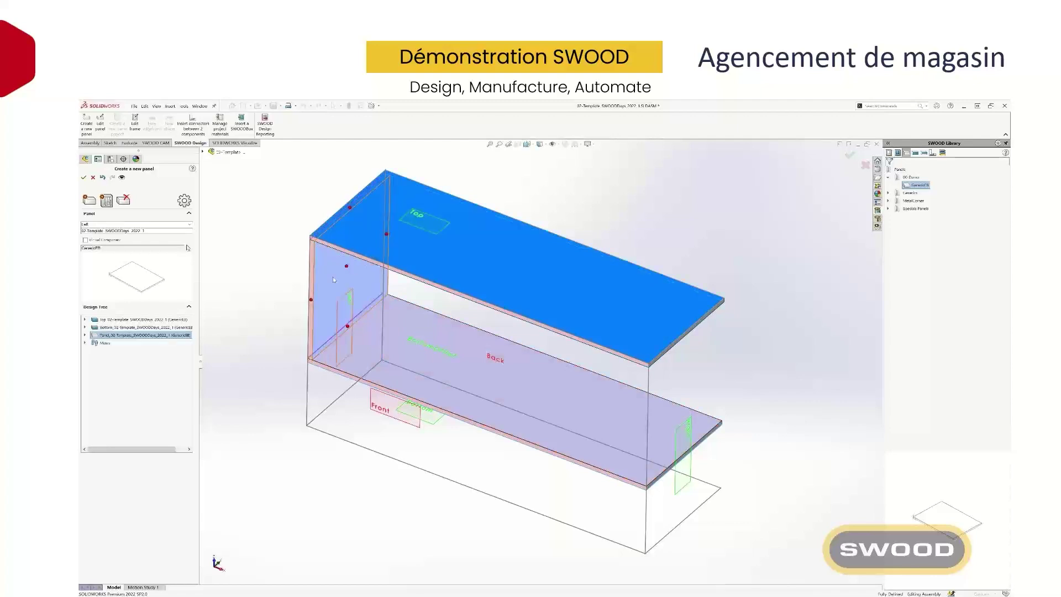
{"action": "left_click_drag", "start_coordinate": [334, 279], "coordinate": [696, 395], "text": "ctrl"}
{"action": "left_click", "coordinate": [233, 234]}
{"action": "left_click", "coordinate": [84, 178]}
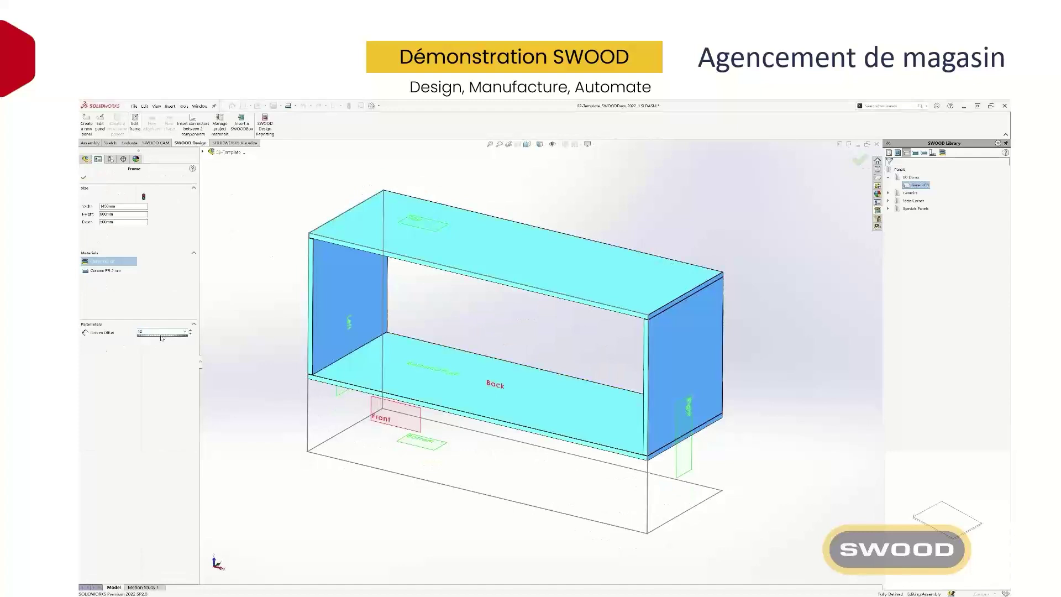
Reduce the bottom offset parameter of the template's frame so the bottom panel sits lower.
{"action": "type", "text": "0"}
{"action": "key", "text": "Return"}
{"action": "middle_click_drag", "start_coordinate": [230, 332], "coordinate": [232, 314]}
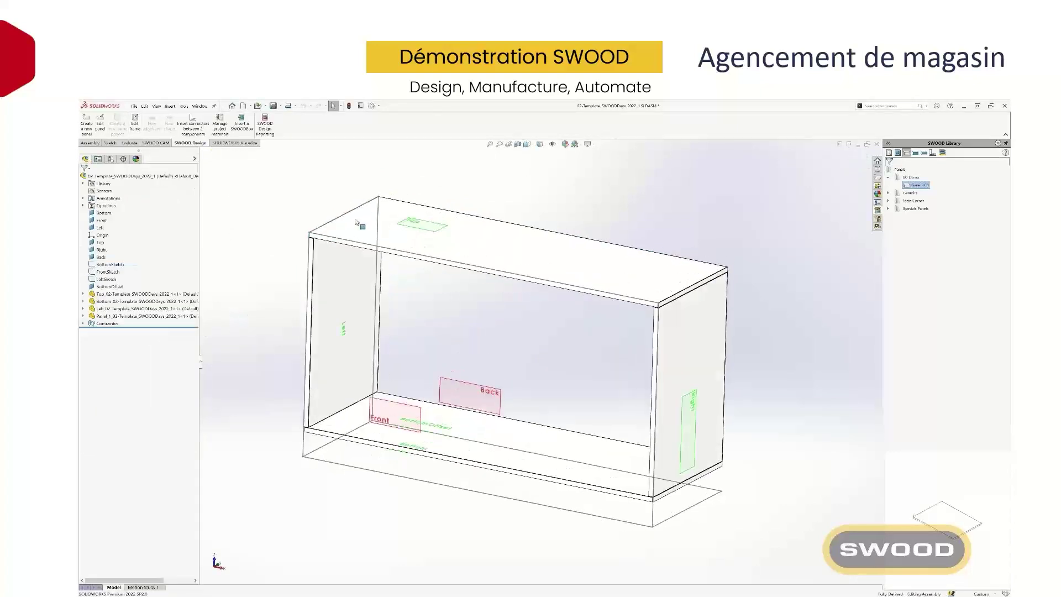
Insert the 01-Back box into the cabinet and add a 02-Dividers box with a single divider in its left part.
{"action": "left_click", "coordinate": [899, 152]}
{"action": "left_click_drag", "start_coordinate": [918, 185], "coordinate": [398, 422]}
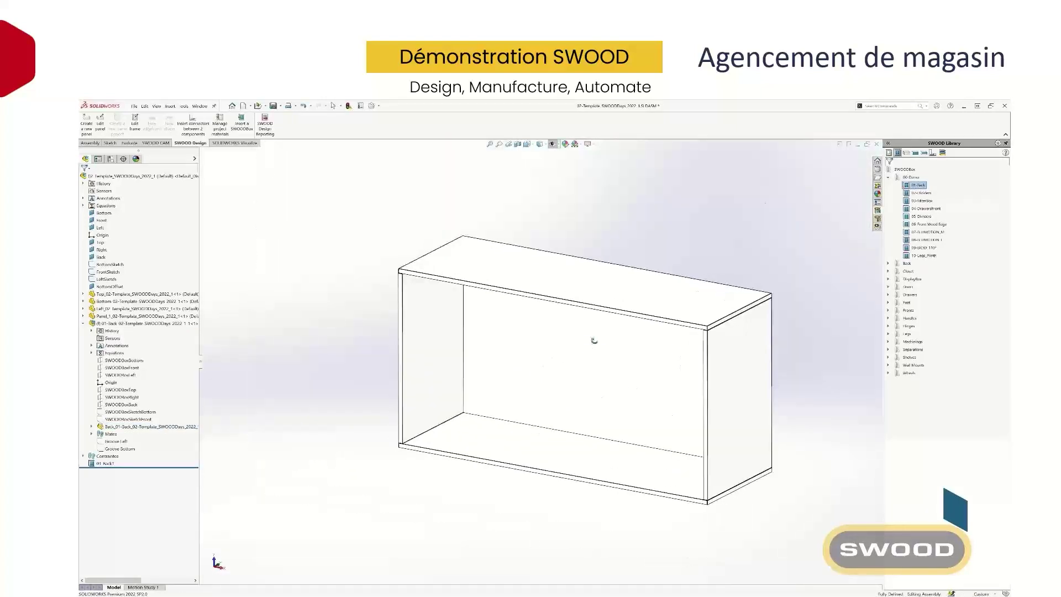
{"action": "left_click_drag", "start_coordinate": [915, 194], "coordinate": [576, 409]}
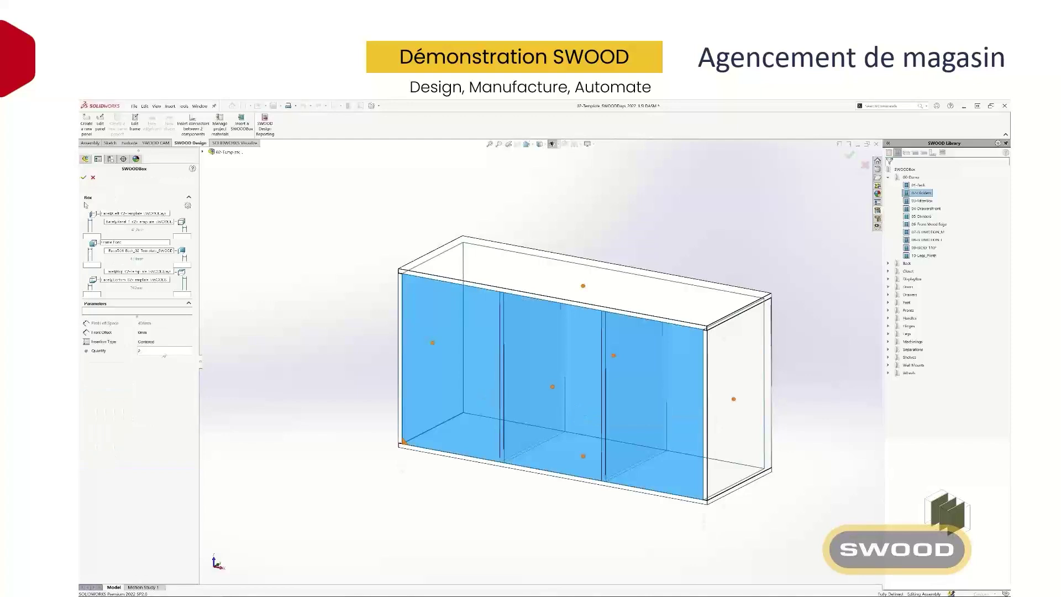
{"action": "left_click", "coordinate": [157, 351]}
{"action": "left_click", "coordinate": [159, 360]}
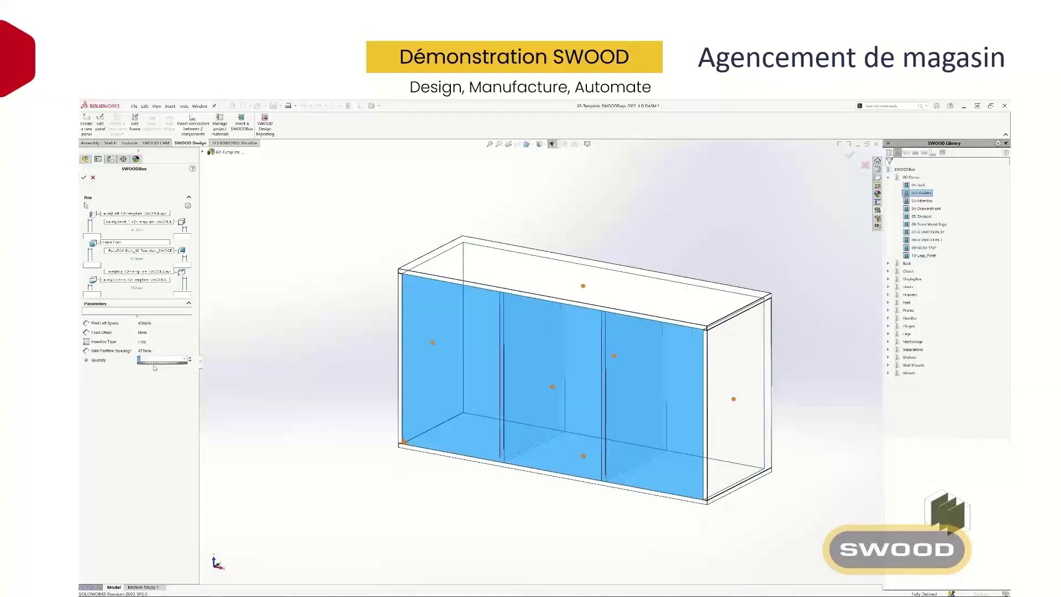
{"action": "left_click", "coordinate": [171, 365]}
{"action": "left_click", "coordinate": [83, 177]}
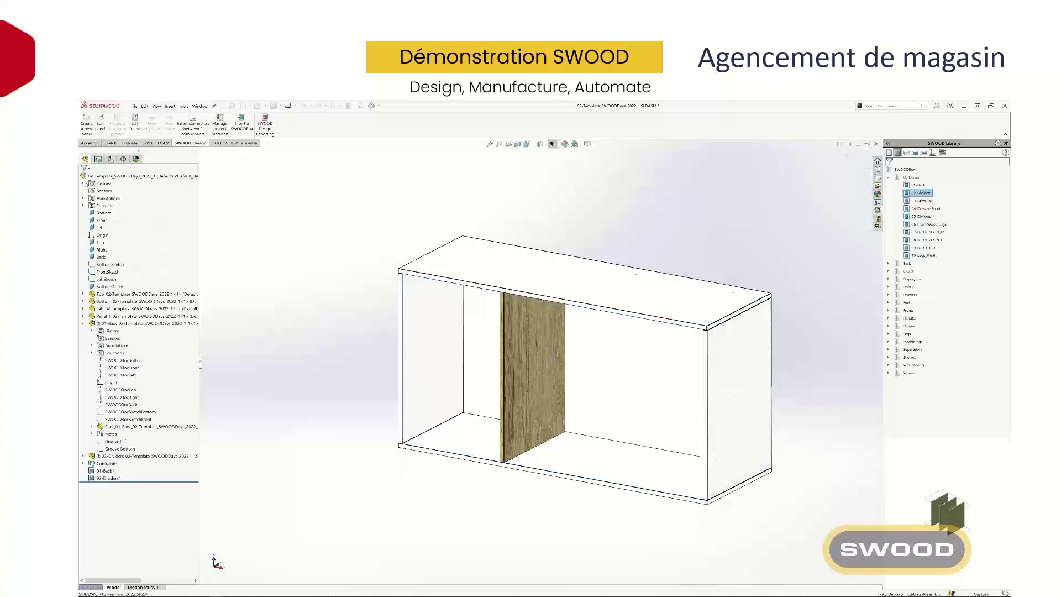
Apply the light oak material from the demo library to the top, bottom and side panels.
{"action": "left_click", "coordinate": [943, 152]}
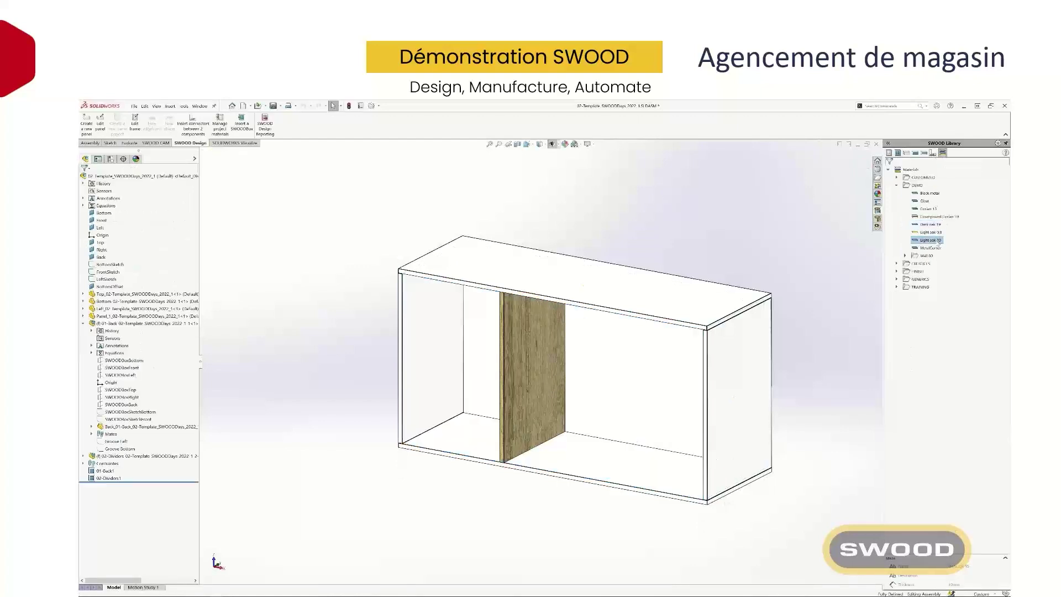
{"action": "left_click_drag", "start_coordinate": [938, 244], "coordinate": [686, 299]}
{"action": "left_click", "coordinate": [686, 308]}
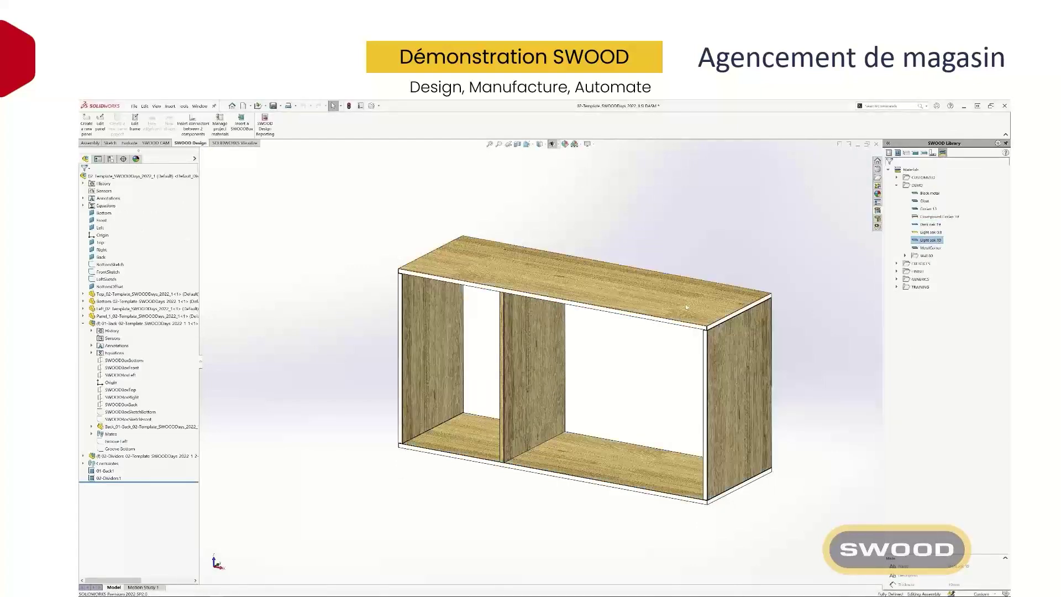
Apply a generic 2 mm edgeband to the exposed edges of the cabinet's panels.
{"action": "scroll", "coordinate": [697, 320], "scroll_direction": "down", "scroll_amount": 8}
{"action": "left_click", "coordinate": [907, 153]}
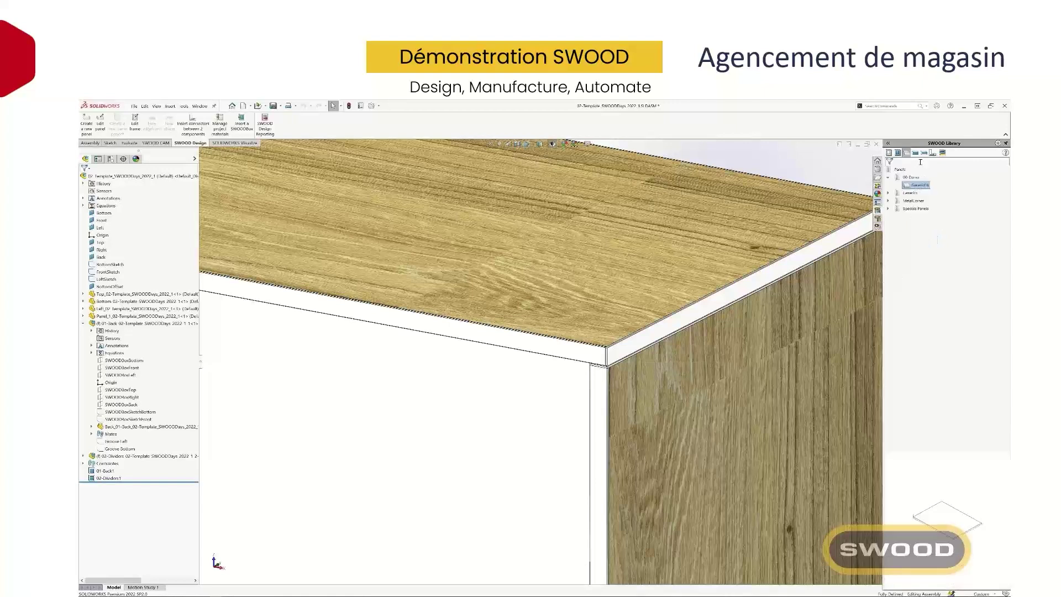
{"action": "left_click", "coordinate": [916, 153]}
{"action": "left_click_drag", "start_coordinate": [749, 281], "coordinate": [775, 293]}
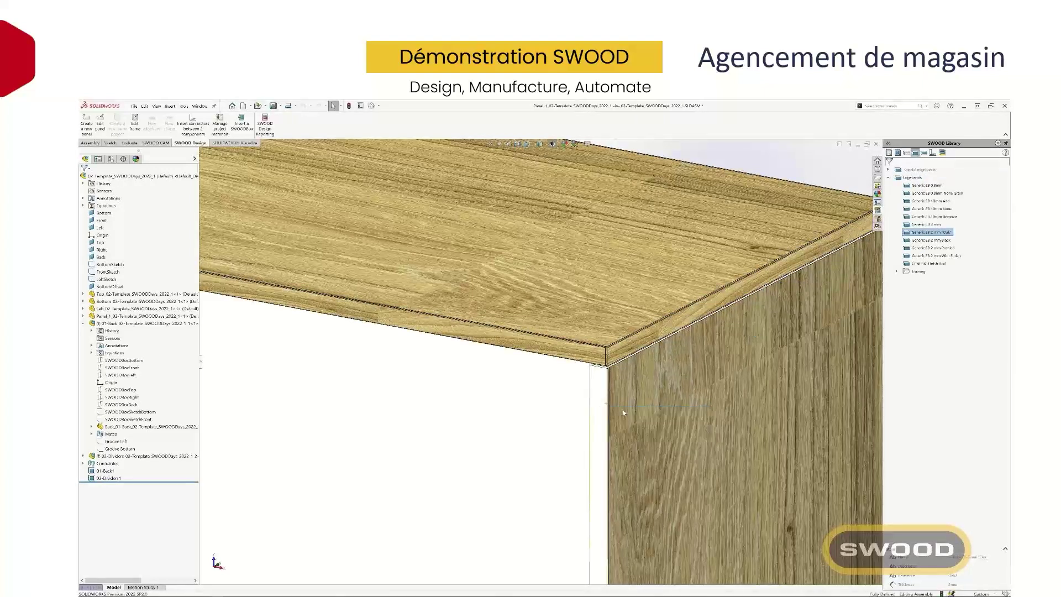
{"action": "scroll", "coordinate": [624, 413], "scroll_direction": "up", "scroll_amount": 8}
{"action": "mouse_move", "coordinate": [464, 413]}
{"action": "middle_mouse_down"}
{"action": "mouse_move", "coordinate": [474, 378]}
{"action": "mouse_move", "coordinate": [459, 409]}
{"action": "middle_mouse_up"}
Insert dowel and eccentric connectors at the top and bottom joints of both side panels and the divider.
{"action": "left_click", "coordinate": [192, 121]}
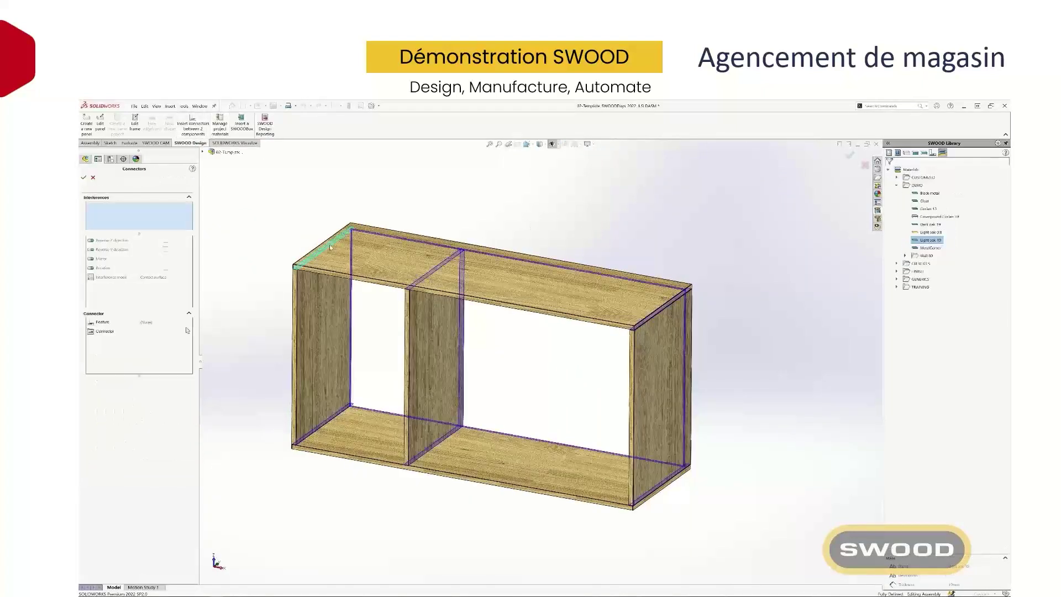
{"action": "left_click", "coordinate": [434, 271]}
{"action": "left_click", "coordinate": [656, 313]}
{"action": "left_click", "coordinate": [656, 487]}
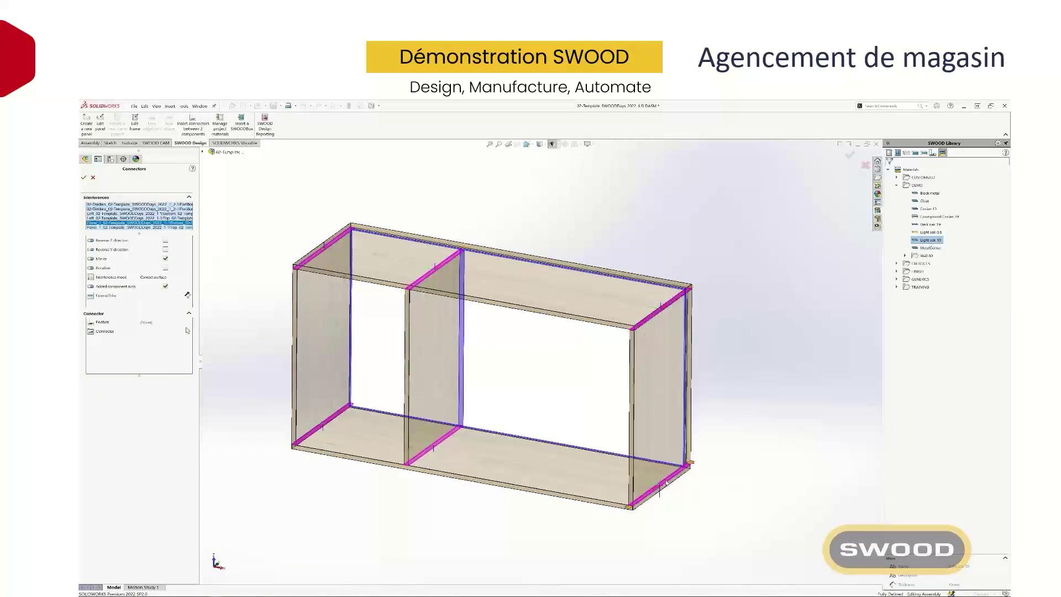
{"action": "scroll", "coordinate": [608, 476], "scroll_direction": "down", "scroll_amount": 5}
{"action": "scroll", "coordinate": [497, 326], "scroll_direction": "up", "scroll_amount": 5}
{"action": "key", "text": "f"}
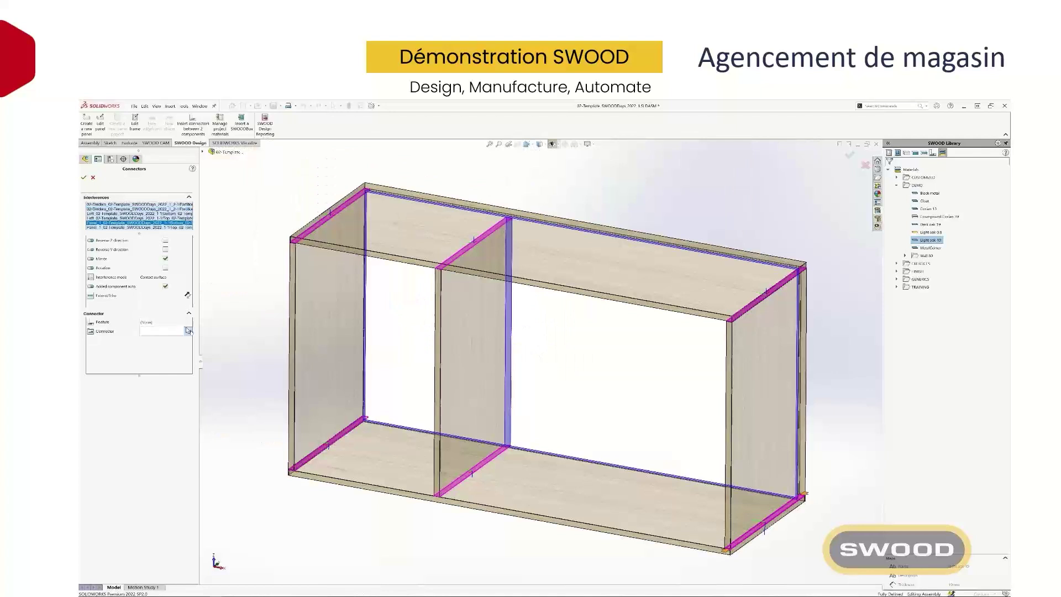
{"action": "left_click", "coordinate": [188, 330]}
{"action": "left_click", "coordinate": [227, 311]}
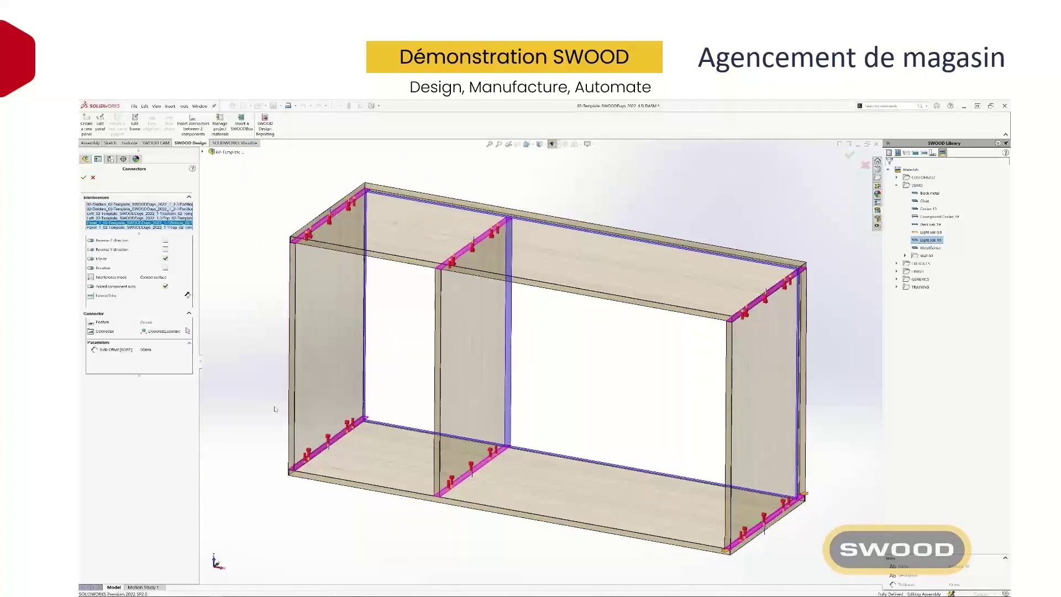
{"action": "left_click", "coordinate": [84, 178]}
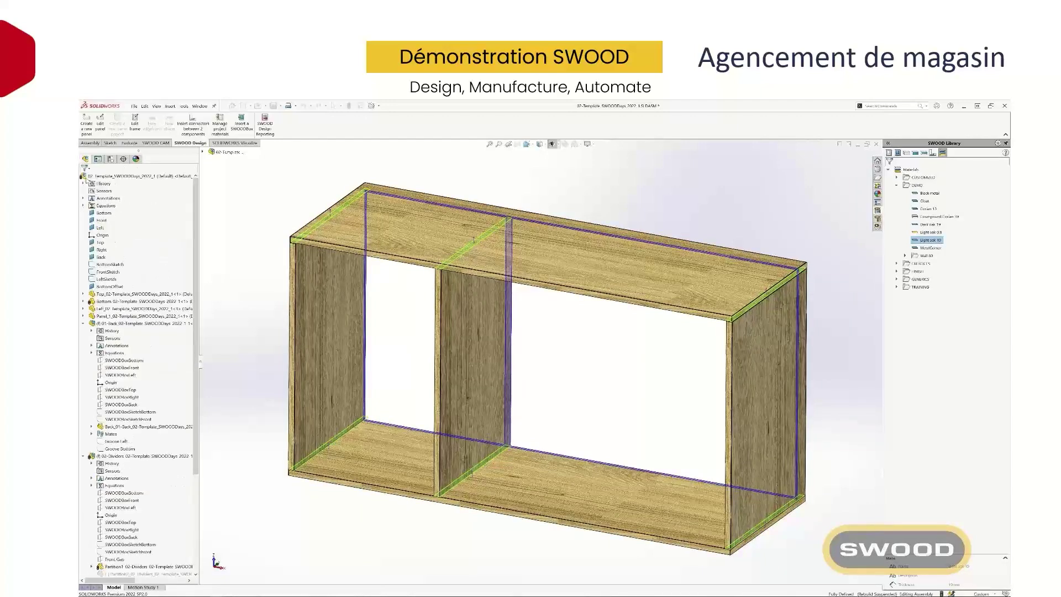
{"action": "scroll", "coordinate": [394, 392], "scroll_direction": "down", "scroll_amount": 8}
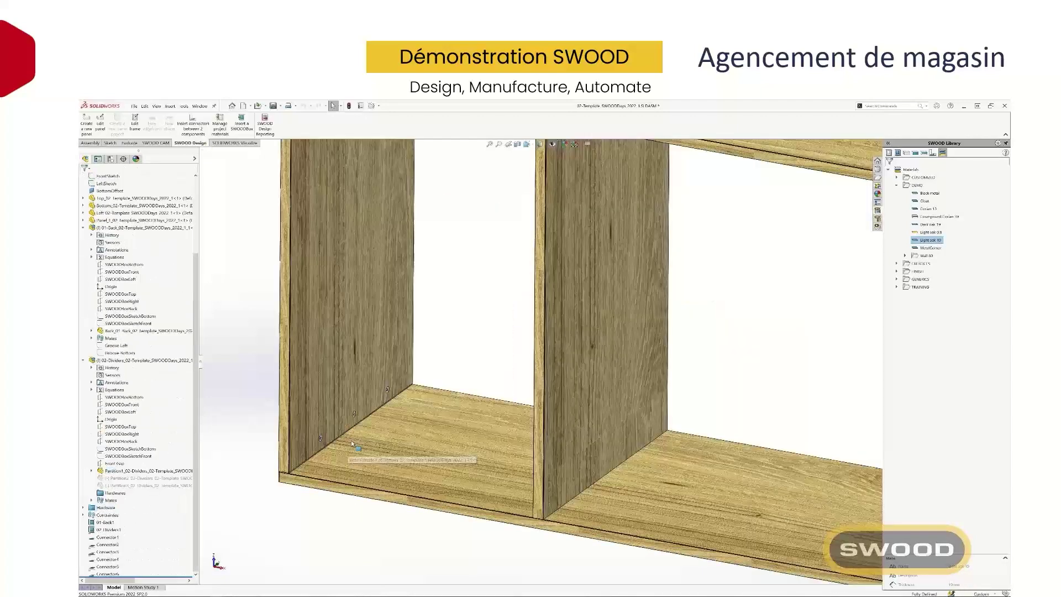
{"action": "scroll", "coordinate": [394, 377], "scroll_direction": "up", "scroll_amount": 10}
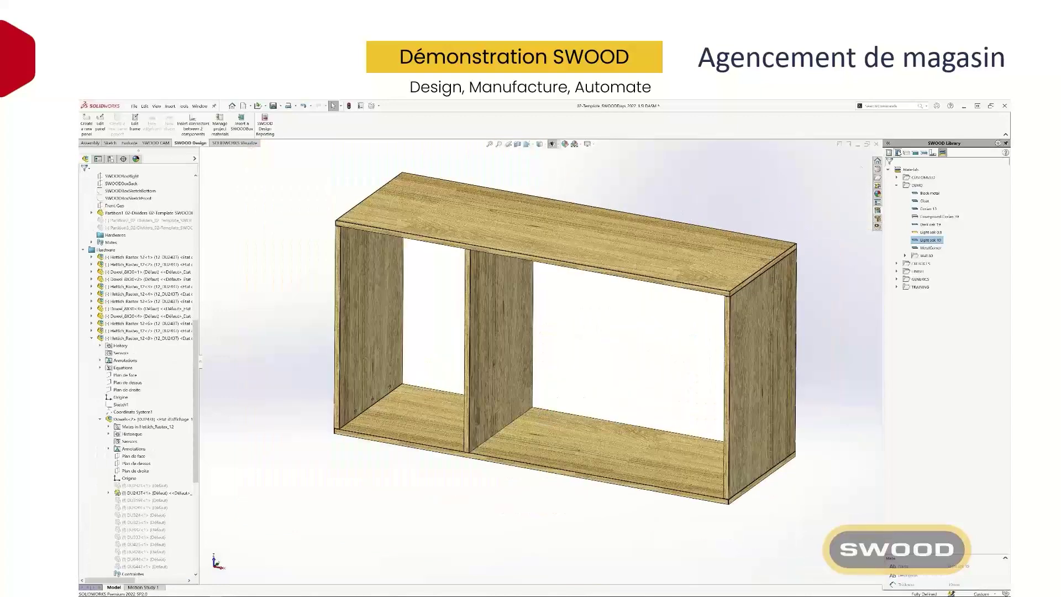
Insert the 03-MiterBox in the upper part of the compartment between the divider and the right panel.
{"action": "left_click", "coordinate": [899, 153]}
{"action": "left_click_drag", "start_coordinate": [921, 200], "coordinate": [589, 436]}
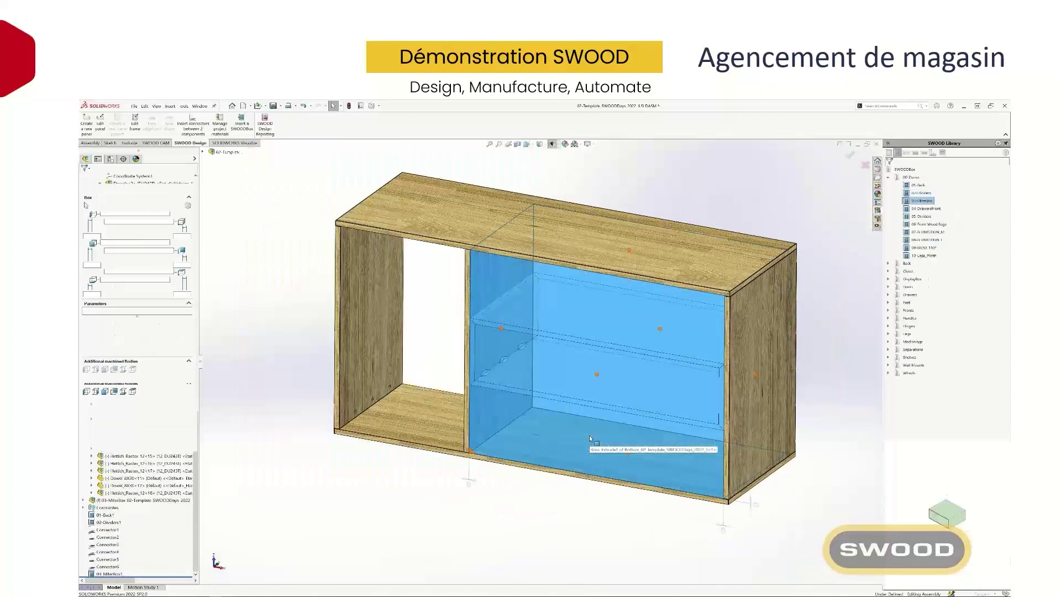
{"action": "left_click", "coordinate": [165, 341]}
{"action": "left_click", "coordinate": [84, 178]}
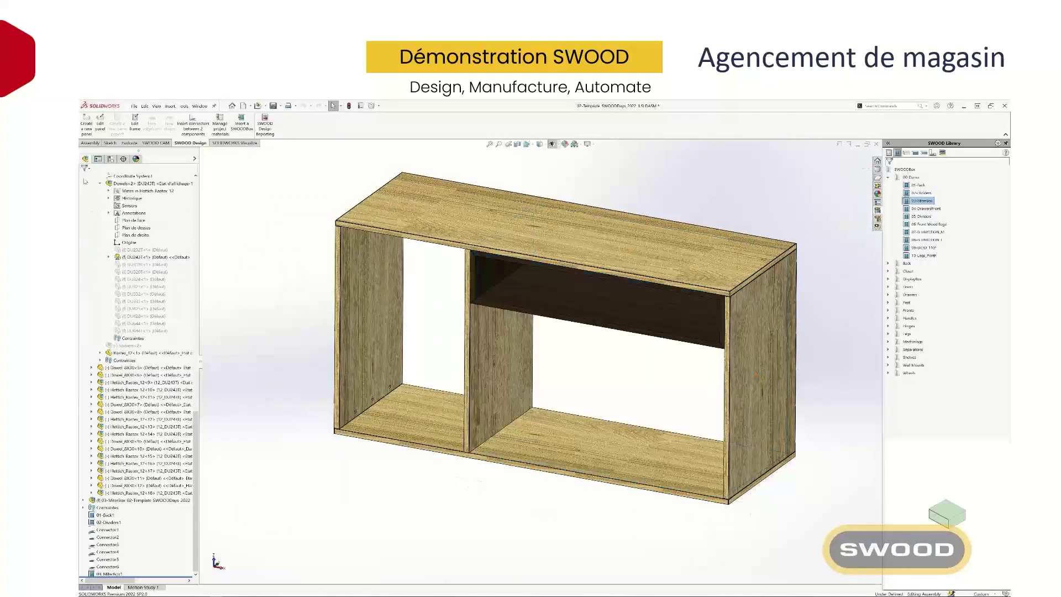
Insert 04-DrawersFront in the left compartment with 3 unequal fronts, setting the first to 400 mm and the second to 170 mm.
{"action": "left_click_drag", "start_coordinate": [372, 357], "coordinate": [372, 357]}
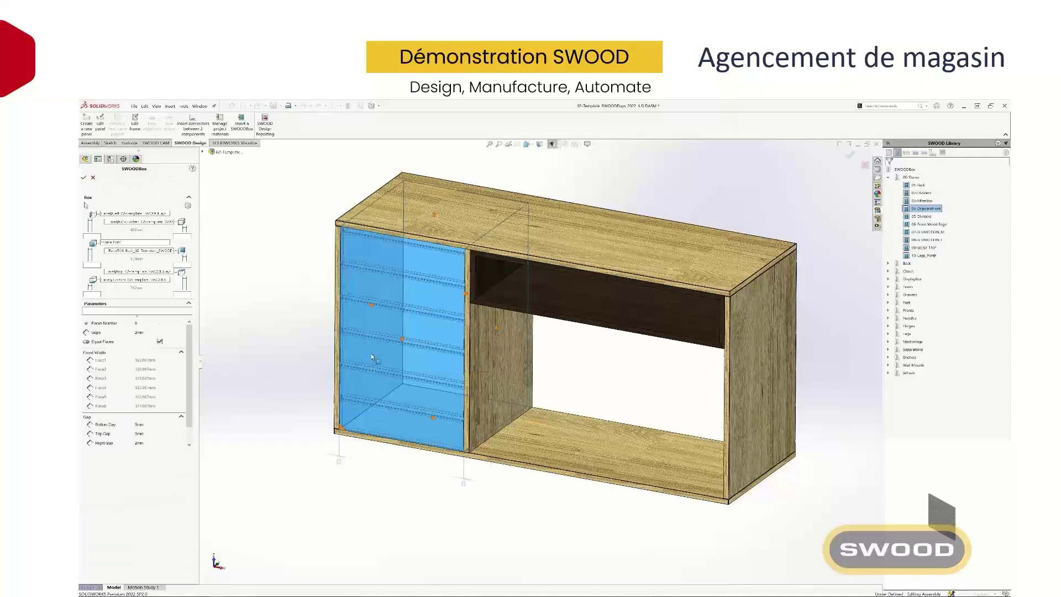
{"action": "double_click", "coordinate": [150, 323]}
{"action": "type", "text": "3"}
{"action": "left_click", "coordinate": [165, 342]}
{"action": "double_click", "coordinate": [149, 369]}
{"action": "type", "text": "400"}
{"action": "left_click", "coordinate": [154, 381]}
{"action": "double_click", "coordinate": [155, 380]}
{"action": "type", "text": "170"}
{"action": "key", "text": "Return"}
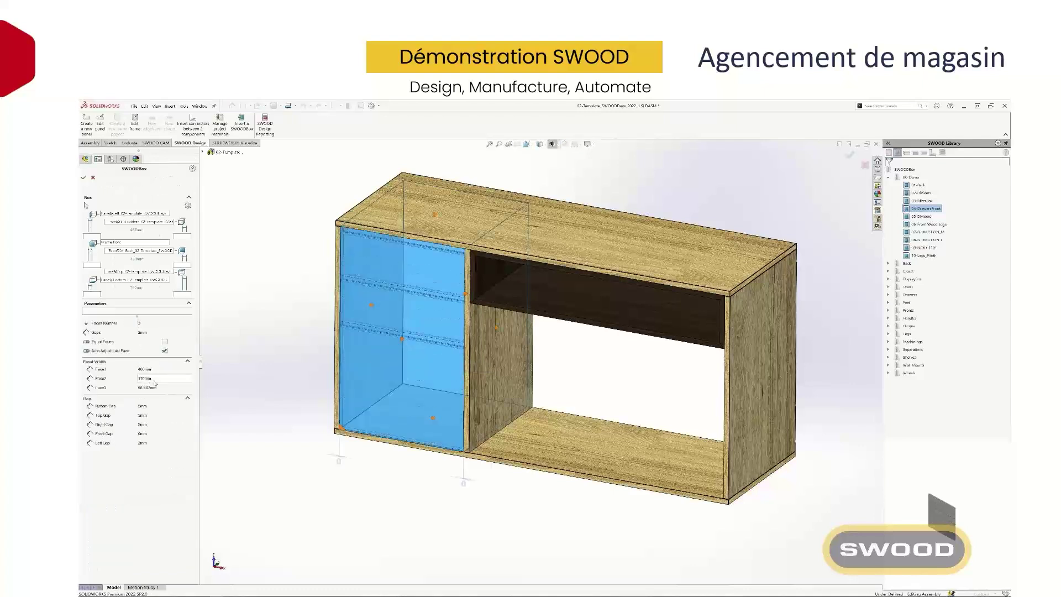
{"action": "left_click", "coordinate": [83, 177]}
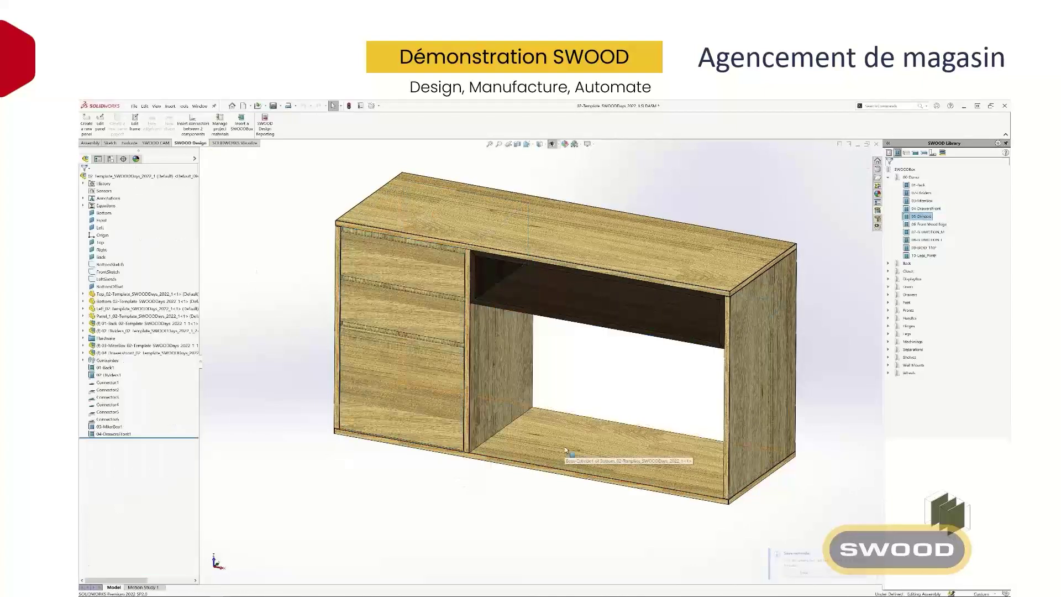
Insert the 05-Dividers box below the miter box in the right compartment with a quantity of 1.
{"action": "left_click_drag", "start_coordinate": [566, 450], "coordinate": [566, 449]}
{"action": "double_click", "coordinate": [148, 351]}
{"action": "type", "text": "1"}
{"action": "left_click", "coordinate": [83, 177]}
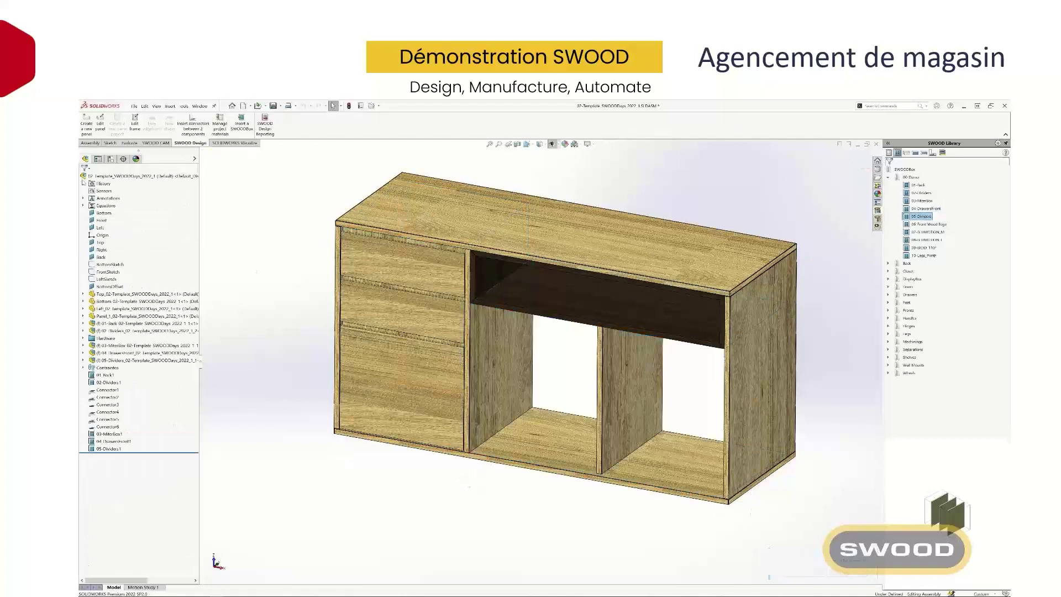
Place 06-Front Wood Edge doors on both compartments below the miter box, with a -7.5 mm offset at their shared divider.
{"action": "middle_click_drag", "start_coordinate": [553, 354], "coordinate": [558, 335]}
{"action": "left_click_drag", "start_coordinate": [930, 224], "coordinate": [506, 327]}
{"action": "left_click", "coordinate": [181, 258]}
{"action": "type", "text": "-7.5mm"}
{"action": "left_click", "coordinate": [95, 227]}
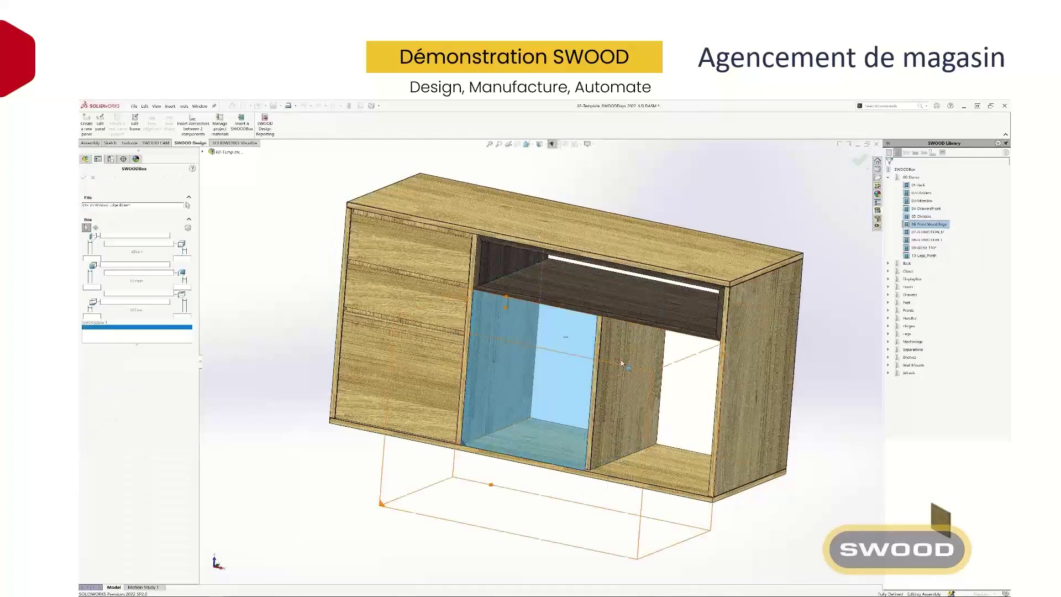
{"action": "left_click", "coordinate": [630, 365]}
{"action": "left_click", "coordinate": [181, 258]}
{"action": "type", "text": "-7.5"}
{"action": "key", "text": "Return"}
{"action": "middle_click_drag", "start_coordinate": [552, 354], "coordinate": [572, 332]}
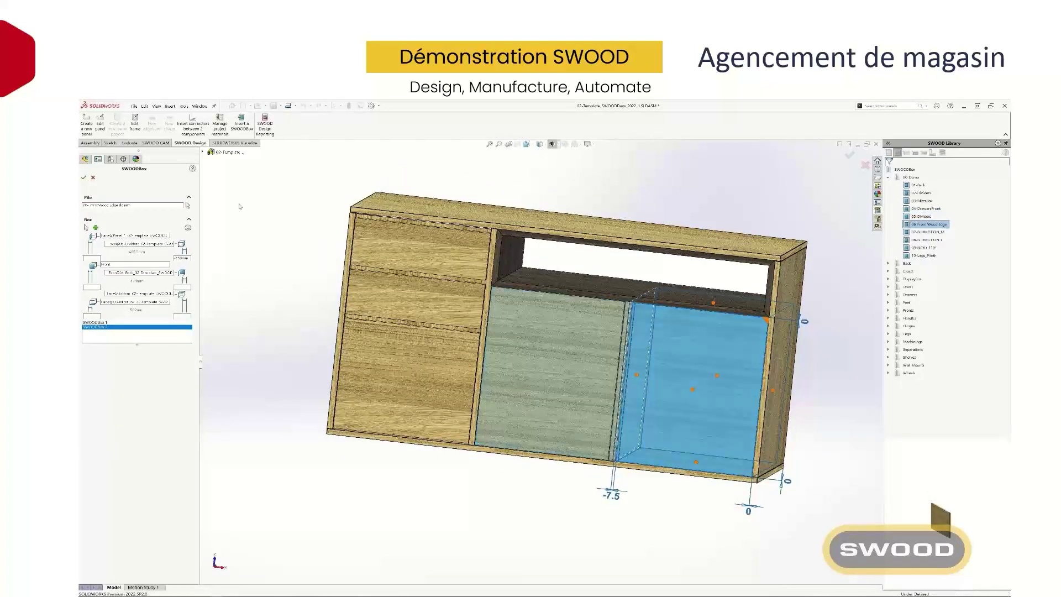
Insert 07-BLUMOTION_M drawers behind the upper and middle drawer fronts, sizing each box to its front.
{"action": "middle_click_drag", "start_coordinate": [287, 360], "coordinate": [514, 348]}
{"action": "right_click", "coordinate": [938, 235]}
{"action": "left_click", "coordinate": [967, 279]}
{"action": "left_click", "coordinate": [691, 273]}
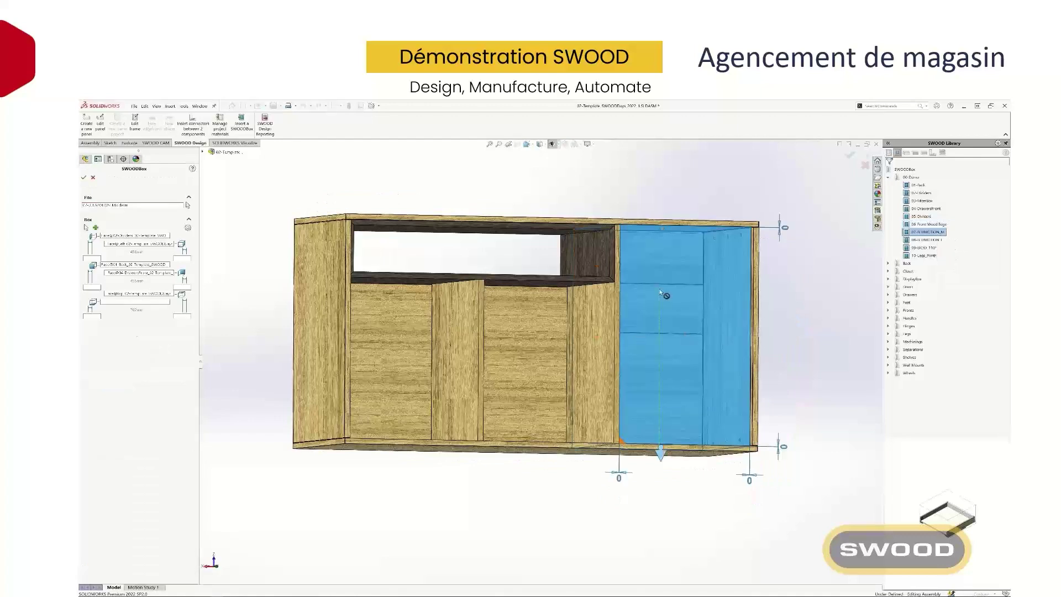
{"action": "left_click_drag", "start_coordinate": [661, 451], "coordinate": [701, 281]}
{"action": "left_click", "coordinate": [95, 227]}
{"action": "left_click", "coordinate": [663, 343]}
{"action": "scroll", "coordinate": [677, 266], "scroll_direction": "down", "scroll_amount": 4}
{"action": "left_click_drag", "start_coordinate": [648, 181], "coordinate": [603, 305]}
{"action": "scroll", "coordinate": [603, 306], "scroll_direction": "up", "scroll_amount": 5}
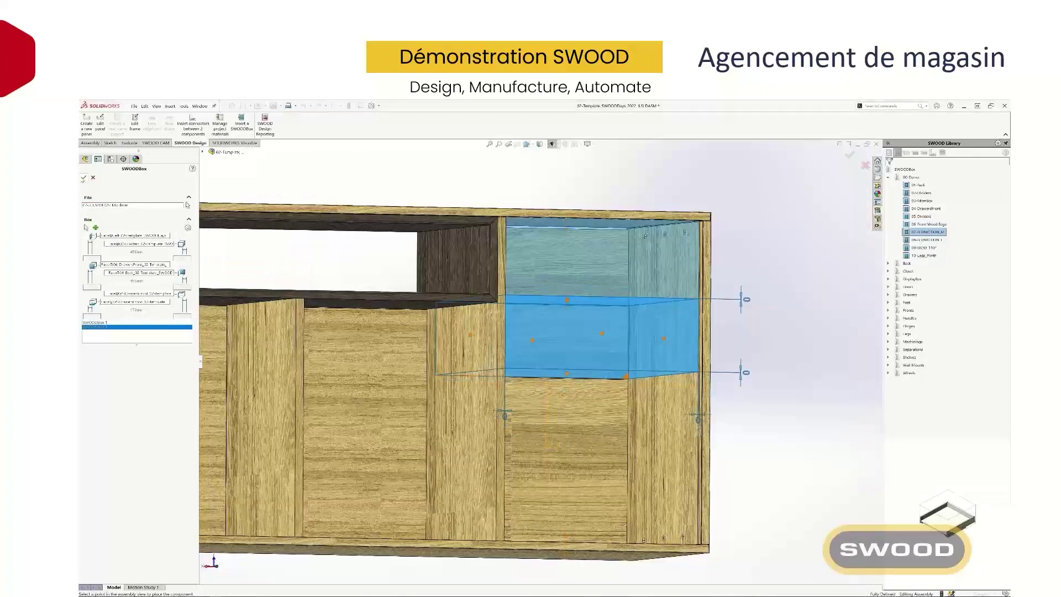
{"action": "left_click", "coordinate": [83, 179]}
Insert the 08-BLUMOTION_F drawer behind the tall bottom drawer front.
{"action": "right_click", "coordinate": [935, 241]}
{"action": "left_click", "coordinate": [966, 283]}
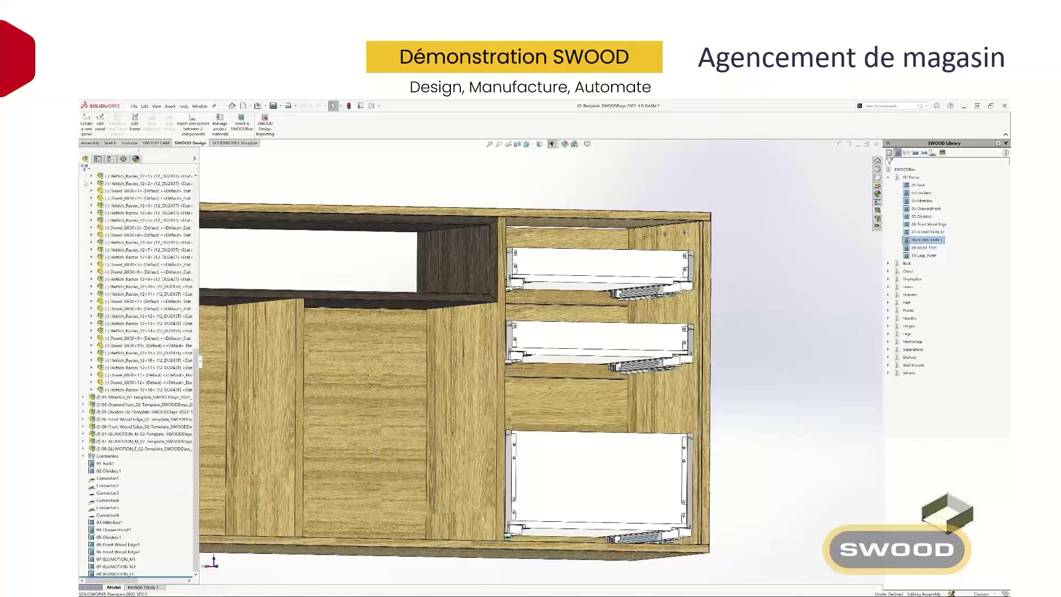
Hide the middle drawer's components to examine its mounting fittings and show them again.
{"action": "scroll", "coordinate": [668, 353], "scroll_direction": "down", "scroll_amount": 5}
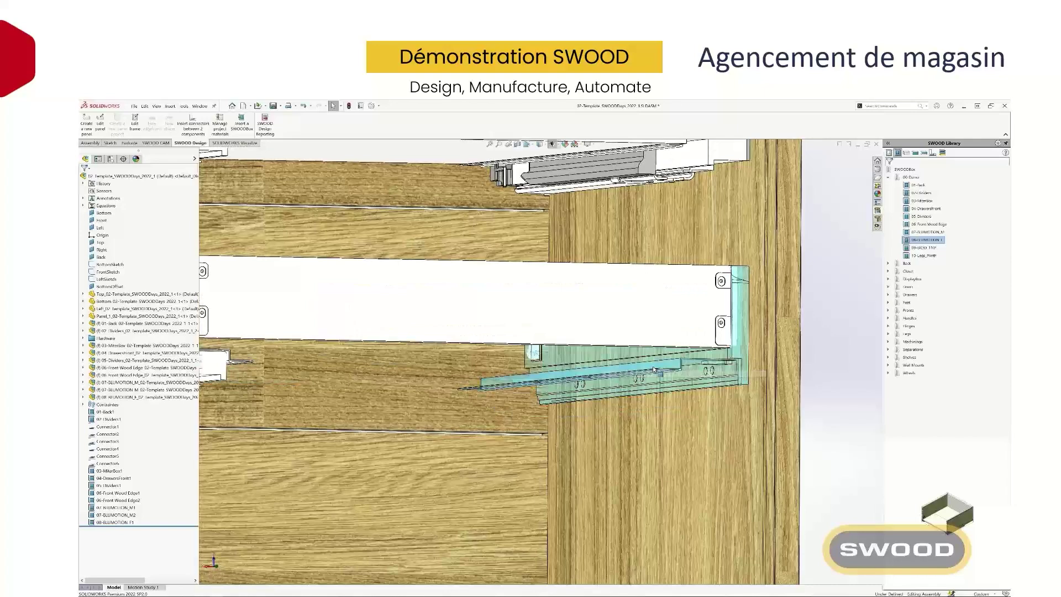
{"action": "key", "text": "Tab"}
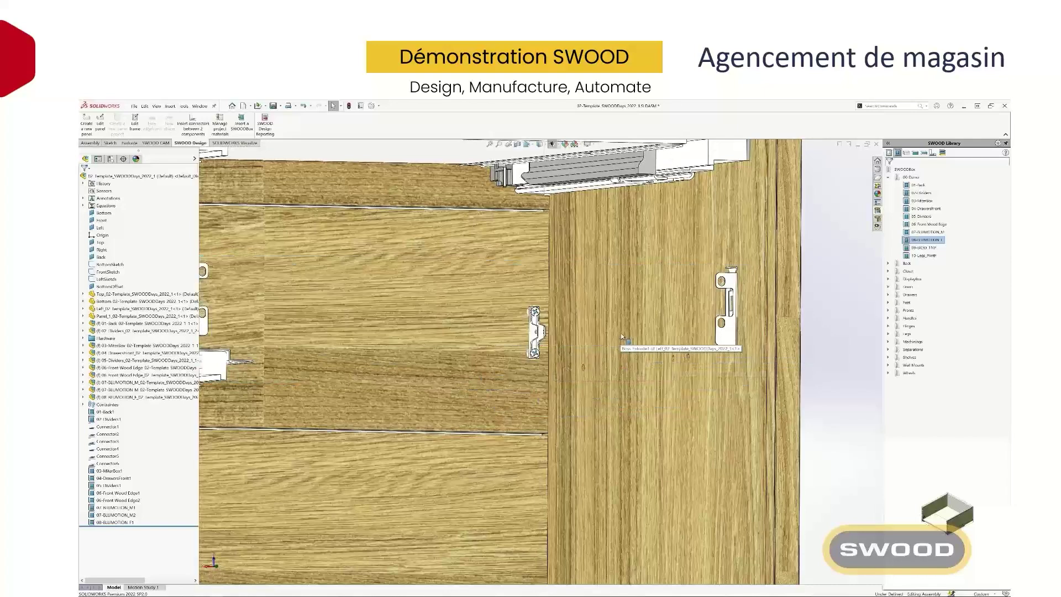
{"action": "key", "text": "shift+Tab"}
{"action": "key", "text": "shift+Tab"}
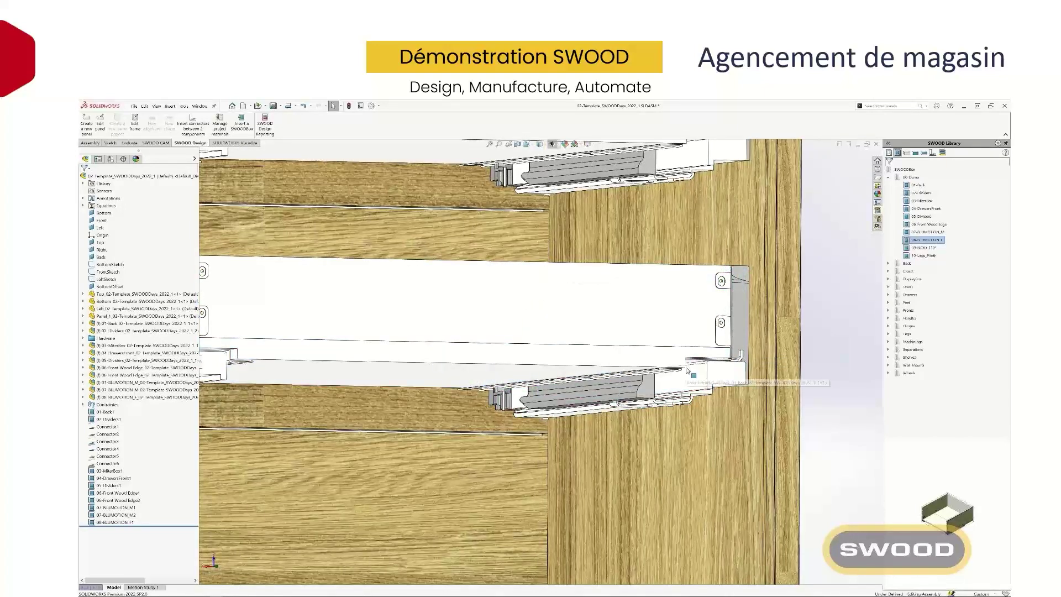
{"action": "key", "text": "f"}
Insert the 110° hinge box on the lower door next to the right side panel and adjust its hinge options.
{"action": "middle_click_drag", "start_coordinate": [428, 403], "coordinate": [441, 390]}
{"action": "left_click_drag", "start_coordinate": [925, 247], "coordinate": [559, 391]}
{"action": "middle_click_drag", "start_coordinate": [437, 382], "coordinate": [509, 384]}
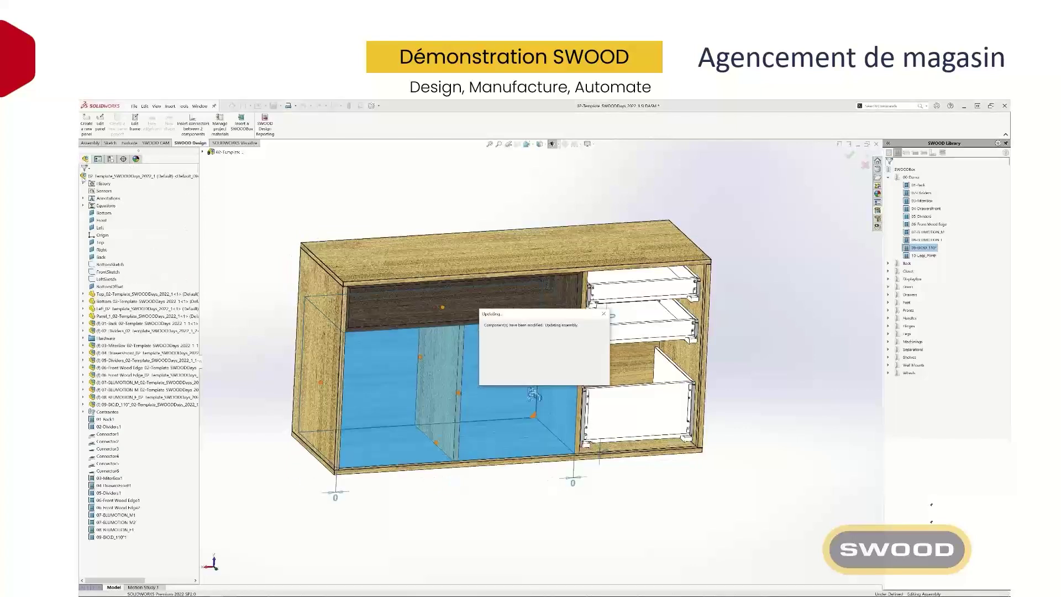
{"action": "left_click", "coordinate": [160, 377]}
{"action": "left_click", "coordinate": [159, 387]}
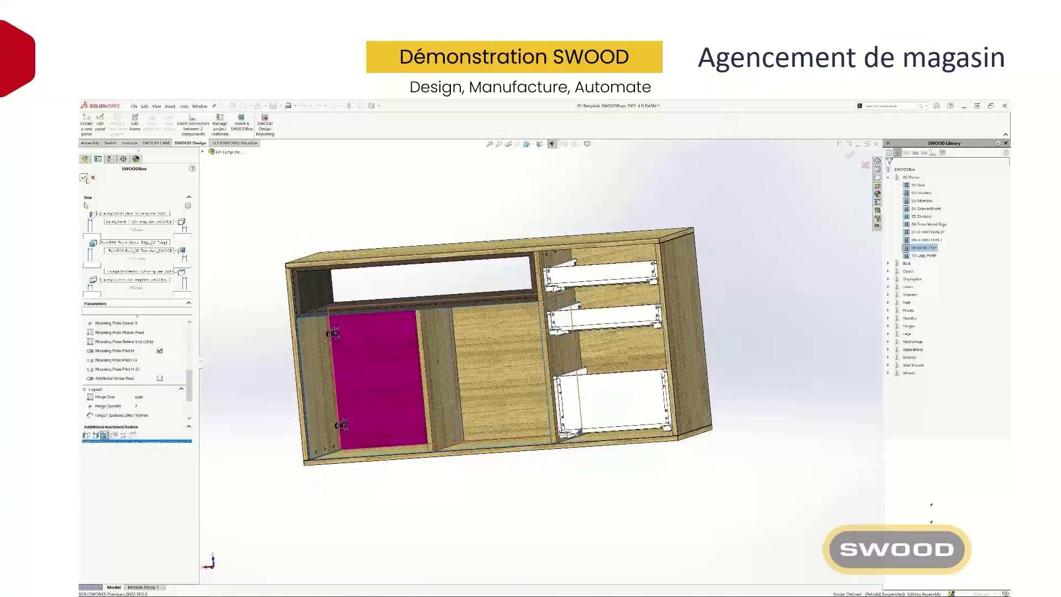
{"action": "left_click", "coordinate": [84, 177]}
Insert the 10-Legs_Plinth box on the underside of the cabinet's bottom panel.
{"action": "middle_click_drag", "start_coordinate": [445, 383], "coordinate": [714, 309]}
{"action": "left_click", "coordinate": [928, 255]}
{"action": "left_click", "coordinate": [622, 429]}
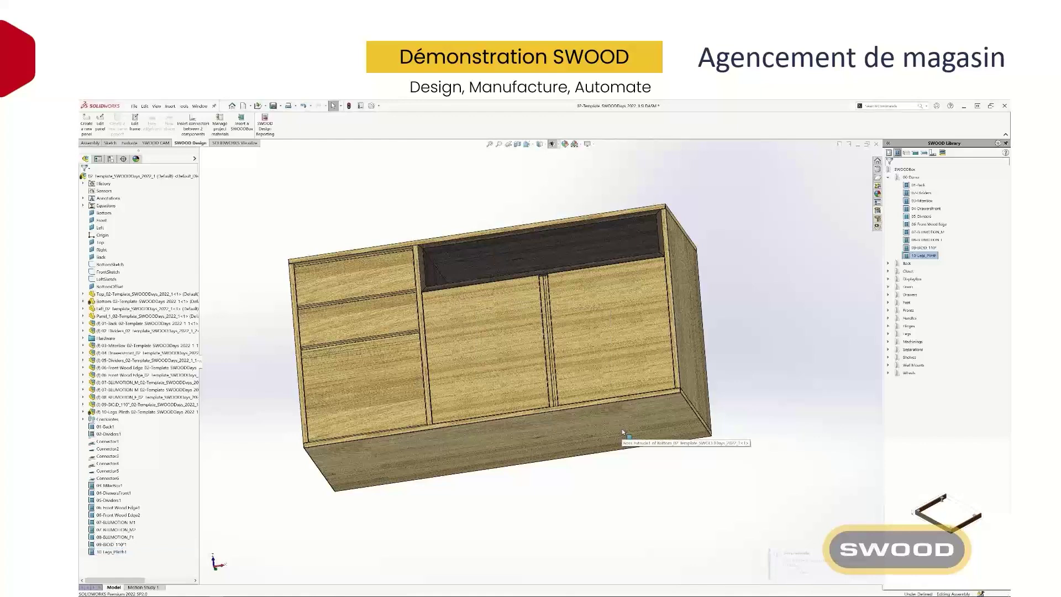
Open the project's eDrawings document from the report's document list in an enlarged viewer window.
{"action": "middle_click_drag", "start_coordinate": [622, 429], "coordinate": [544, 348]}
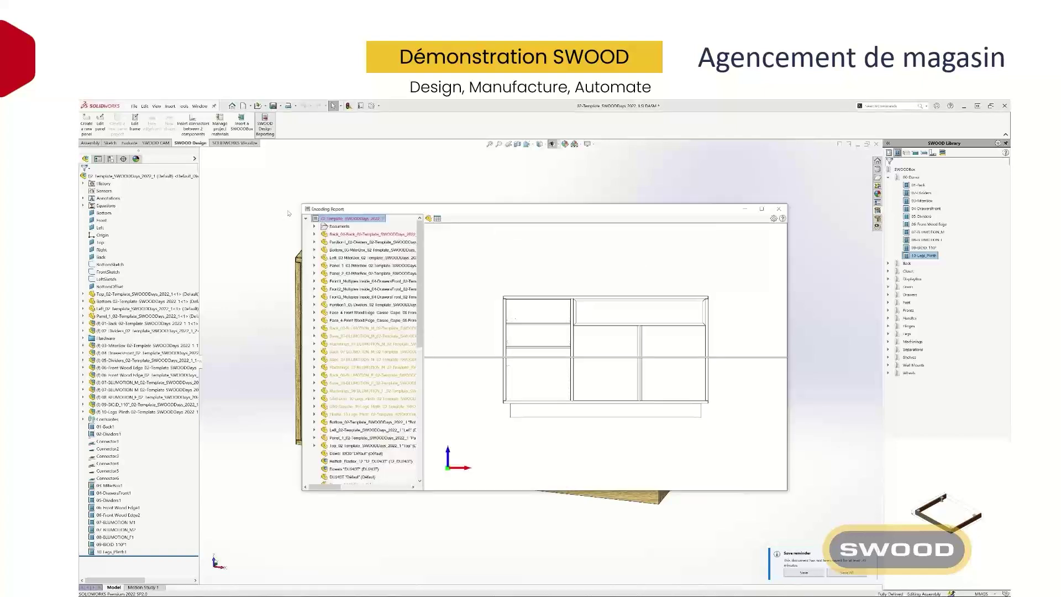
{"action": "left_click", "coordinate": [314, 226]}
{"action": "left_click", "coordinate": [362, 234]}
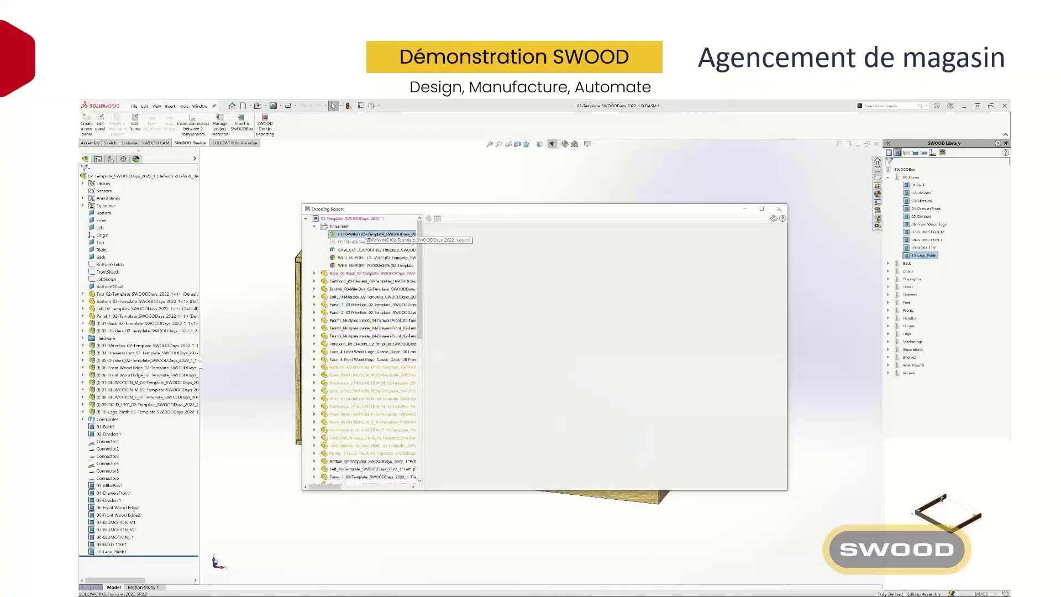
{"action": "double_click", "coordinate": [364, 235]}
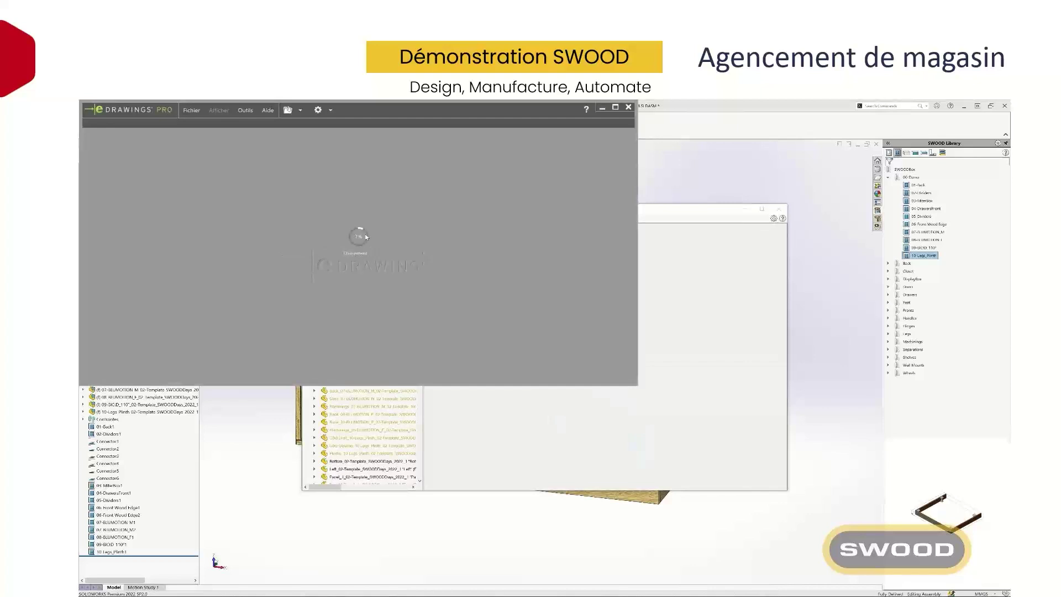
{"action": "left_click", "coordinate": [616, 107]}
Pull the right side panel and the two upper drawer fronts away from the cabinet in eDrawings to inspect the inside.
{"action": "left_click", "coordinate": [166, 586]}
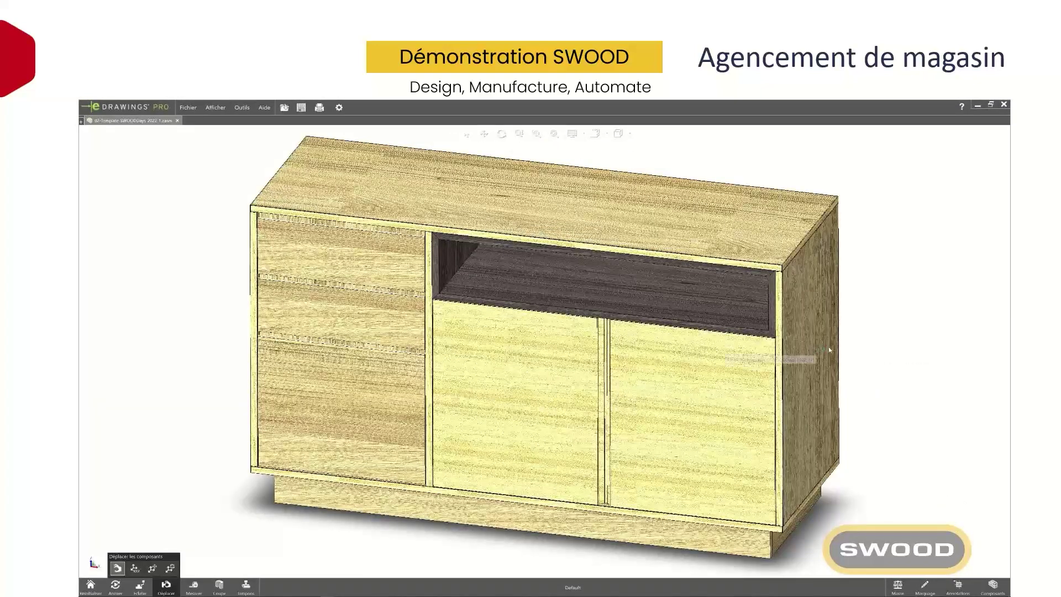
{"action": "left_click_drag", "start_coordinate": [830, 349], "coordinate": [892, 345]}
{"action": "left_click_drag", "start_coordinate": [365, 323], "coordinate": [182, 331]}
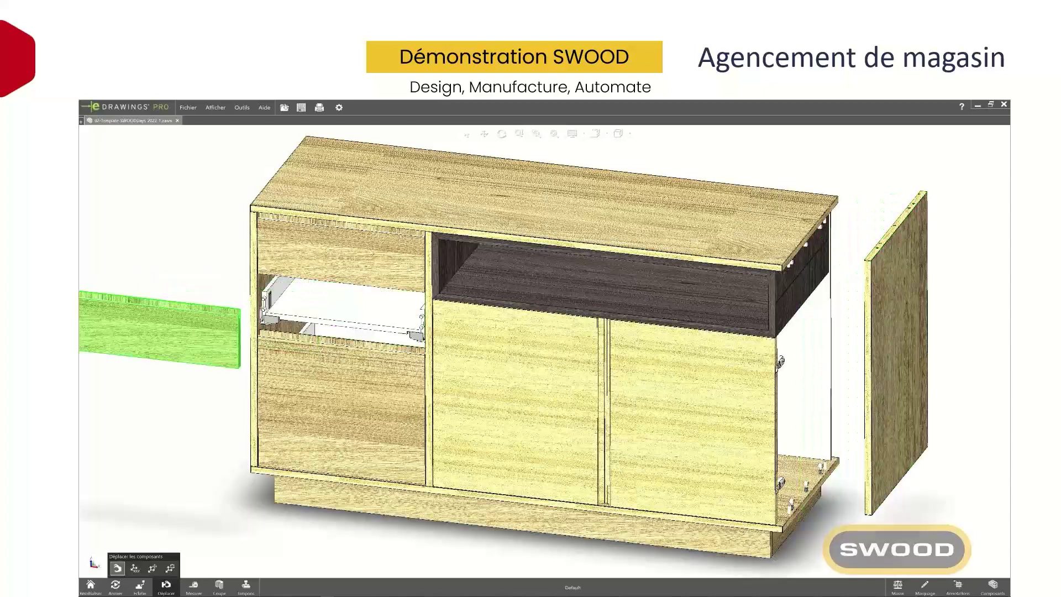
{"action": "left_click_drag", "start_coordinate": [384, 255], "coordinate": [210, 253]}
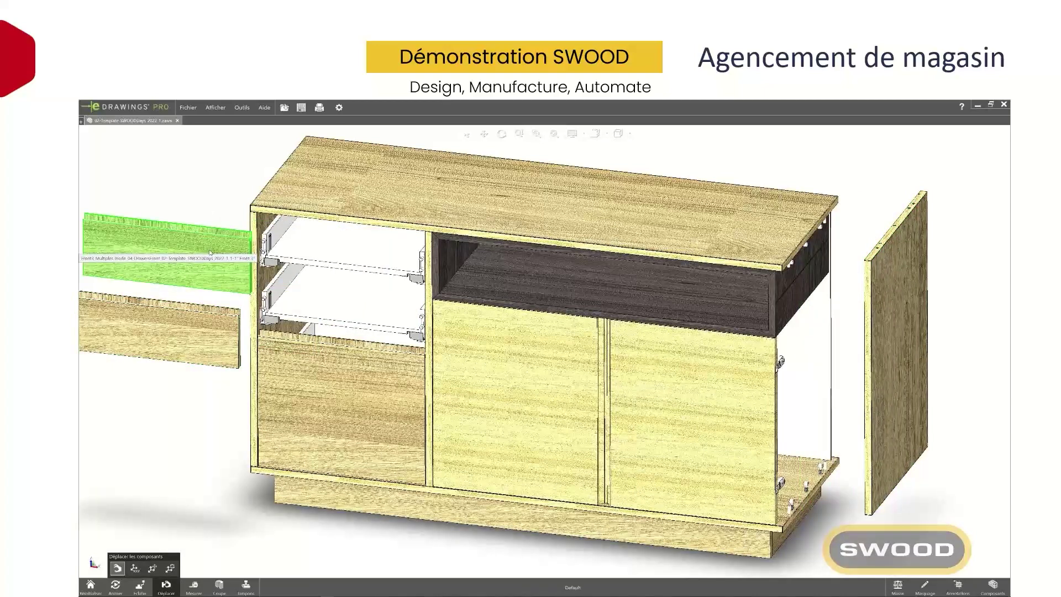
{"action": "left_click", "coordinate": [1004, 104]}
Open the exported cut list in Excel, examine the panels' lengths and widths, and close it.
{"action": "double_click", "coordinate": [365, 246]}
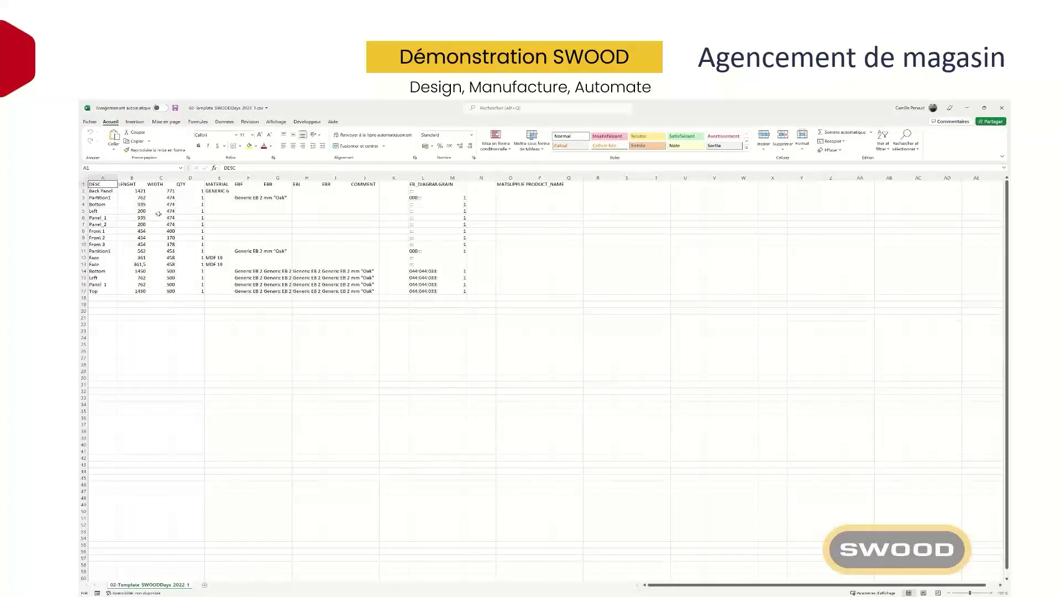
{"action": "left_click_drag", "start_coordinate": [133, 191], "coordinate": [160, 299]}
{"action": "left_click", "coordinate": [160, 318]}
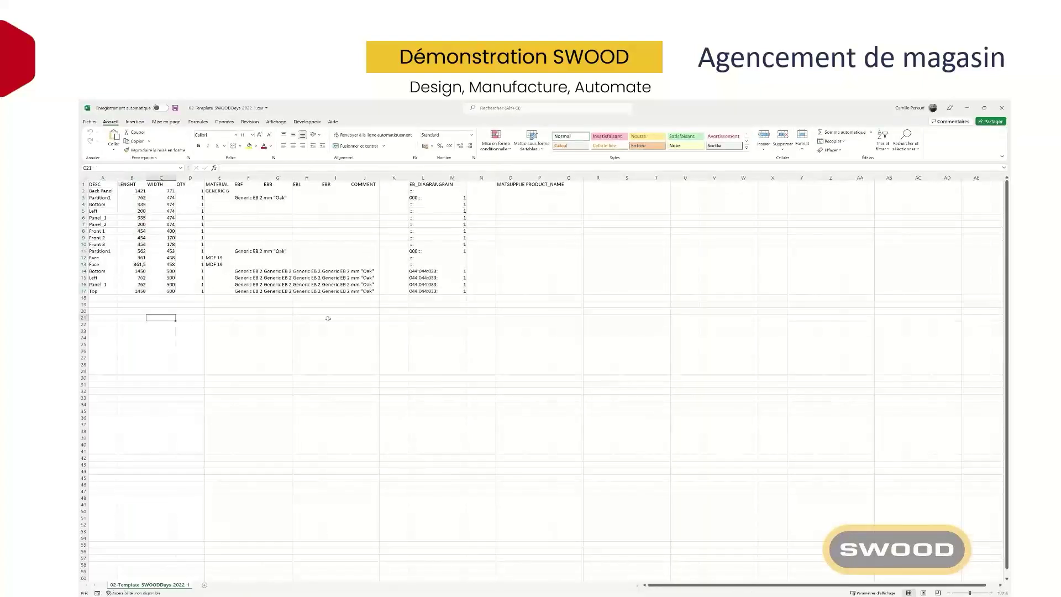
{"action": "left_click", "coordinate": [1001, 109]}
Open the detailed web report and examine the panel list and the cabinet's Left panel details.
{"action": "left_click", "coordinate": [375, 258]}
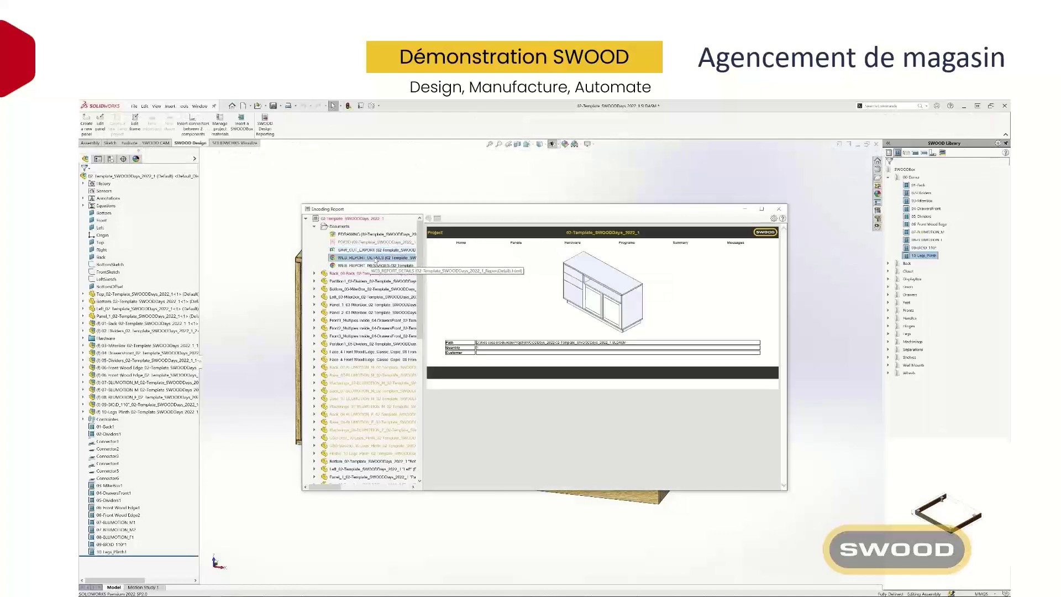
{"action": "double_click", "coordinate": [376, 258]}
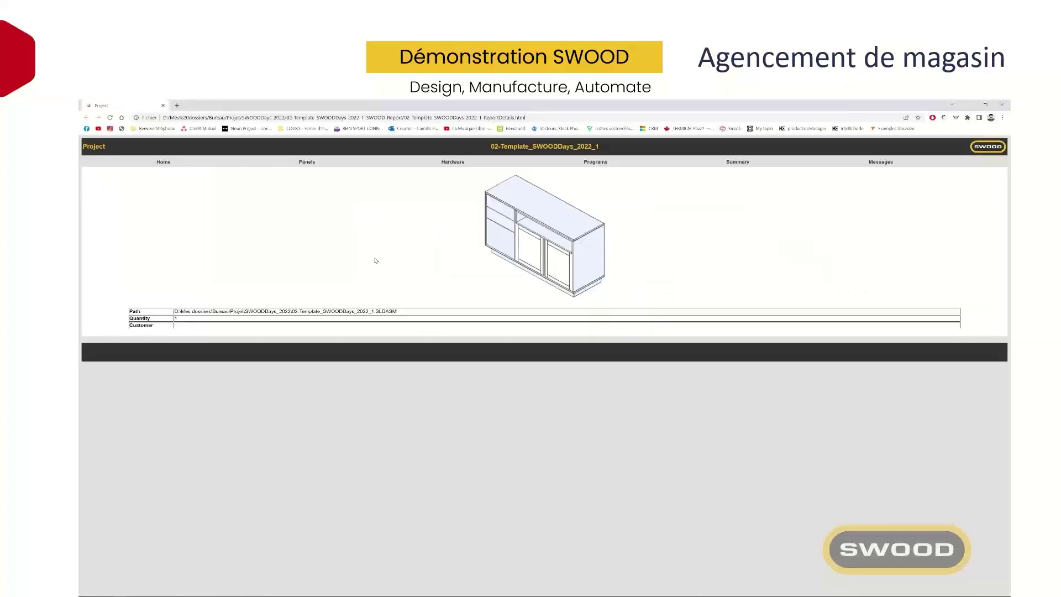
{"action": "left_click", "coordinate": [307, 162]}
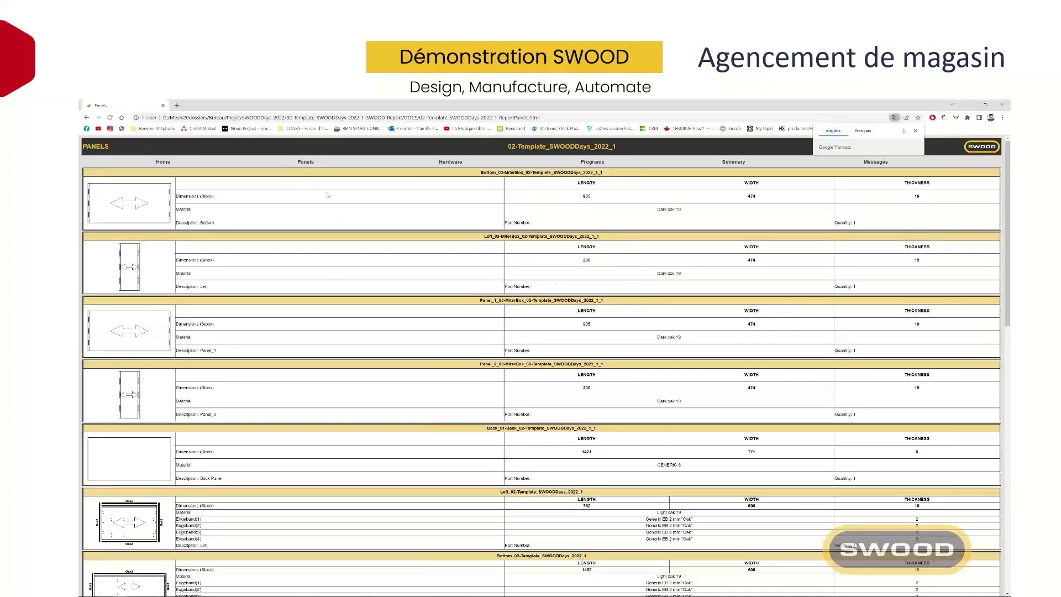
{"action": "scroll", "coordinate": [329, 194], "scroll_direction": "down", "scroll_amount": 2}
{"action": "left_click", "coordinate": [399, 322]}
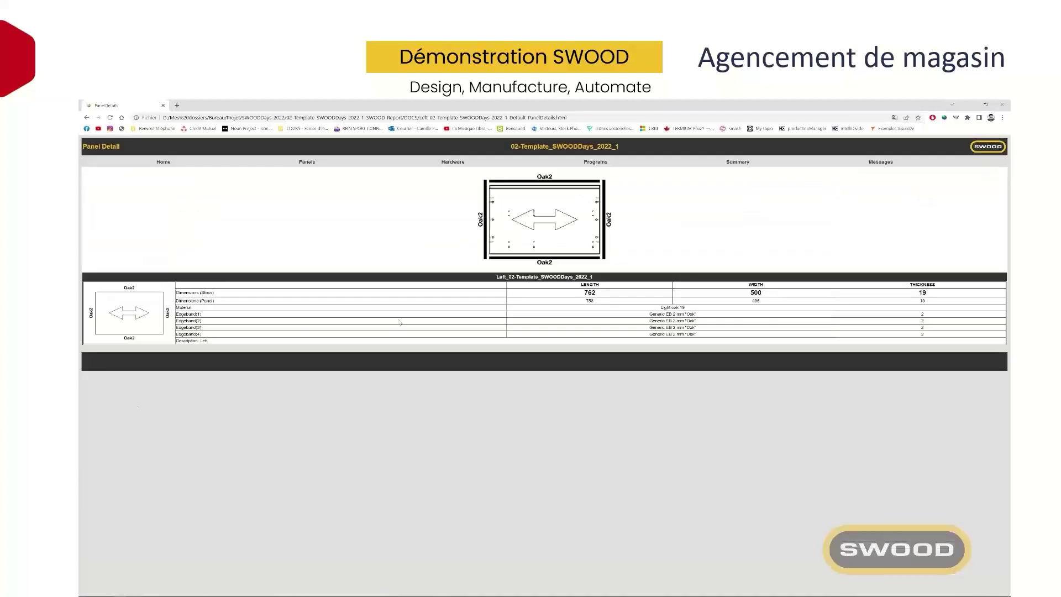
Examine the web report's hardware list, program labels and cost summary, and close the report.
{"action": "left_click", "coordinate": [453, 161]}
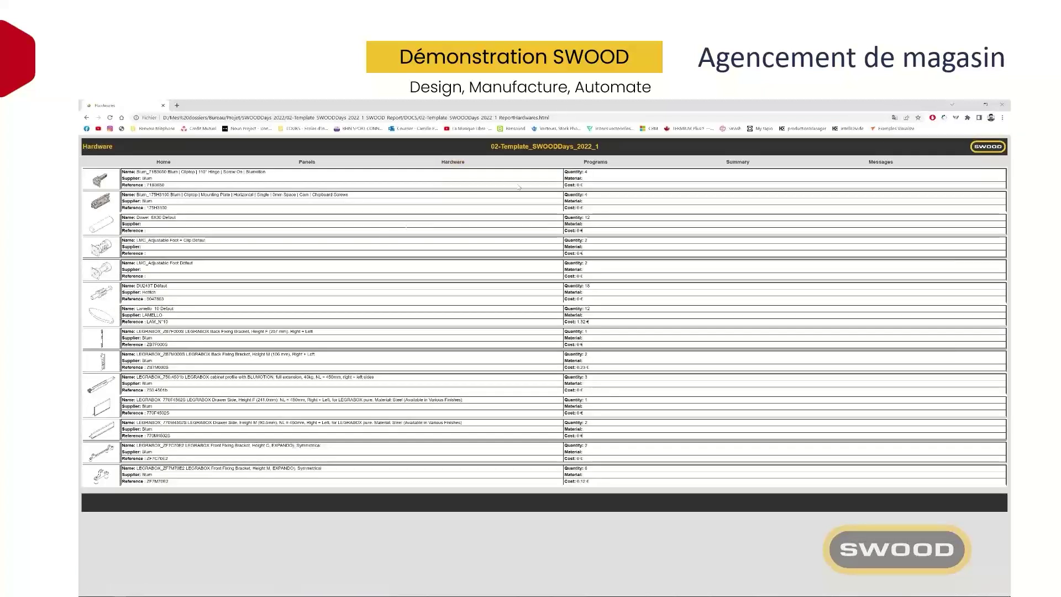
{"action": "left_click", "coordinate": [596, 162]}
{"action": "left_click", "coordinate": [994, 147]}
{"action": "scroll", "coordinate": [591, 300], "scroll_direction": "down", "scroll_amount": 7}
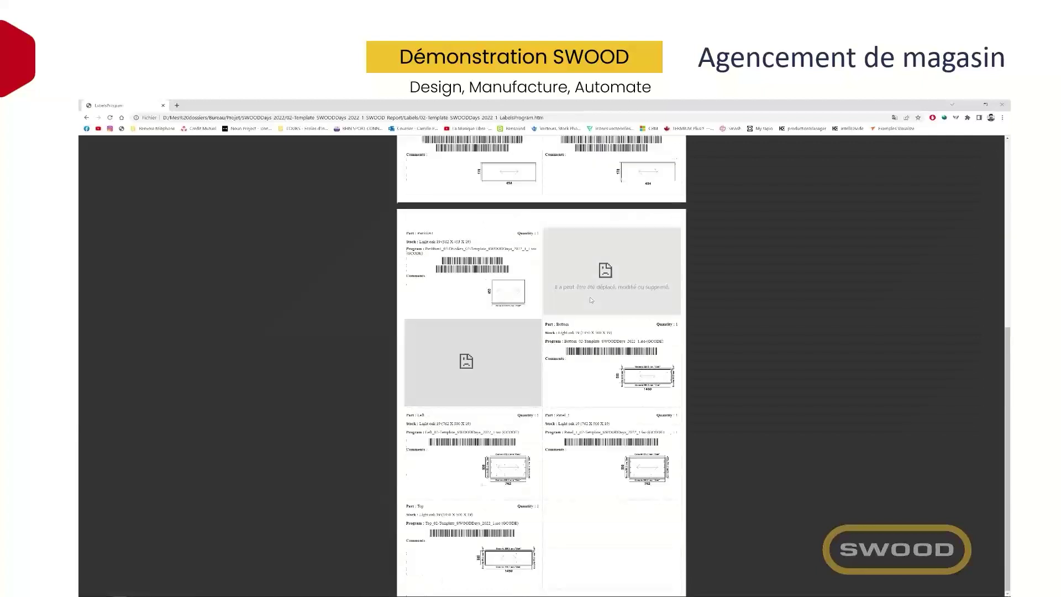
{"action": "scroll", "coordinate": [591, 301], "scroll_direction": "up", "scroll_amount": 7}
{"action": "key", "text": "alt+Left"}
{"action": "left_click", "coordinate": [738, 162]}
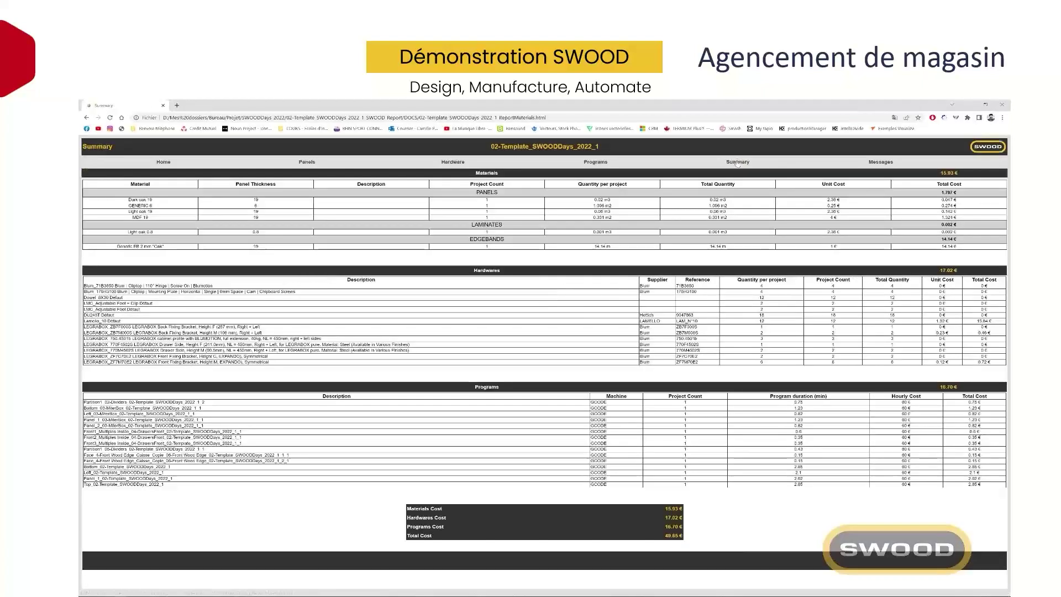
{"action": "left_click", "coordinate": [1002, 105]}
{"action": "left_click", "coordinate": [776, 211]}
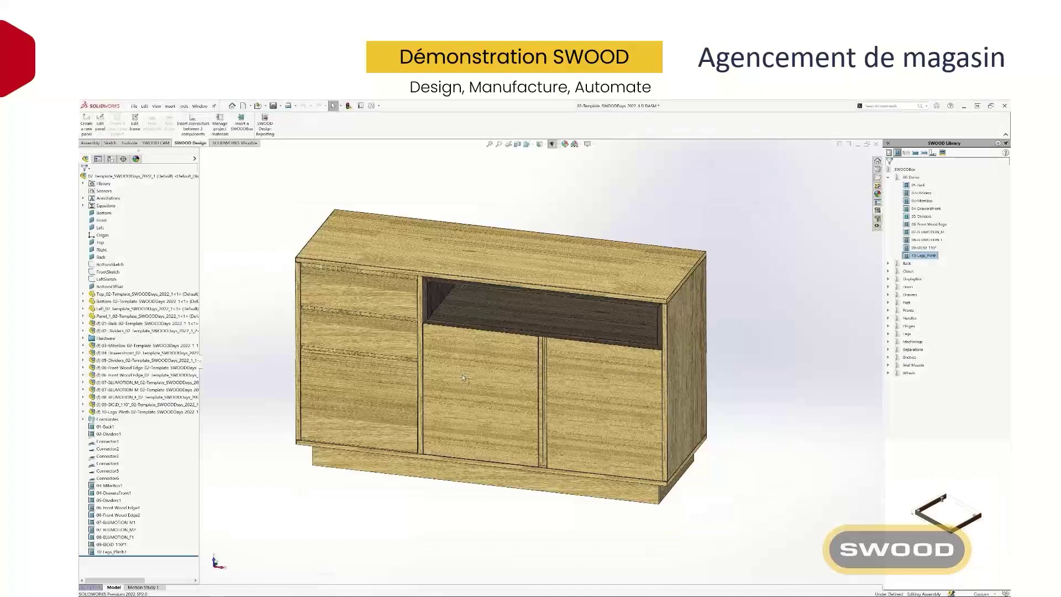
Open the cabinet's right side panel as its own part and examine its generated CAM operations.
{"action": "left_click", "coordinate": [683, 379]}
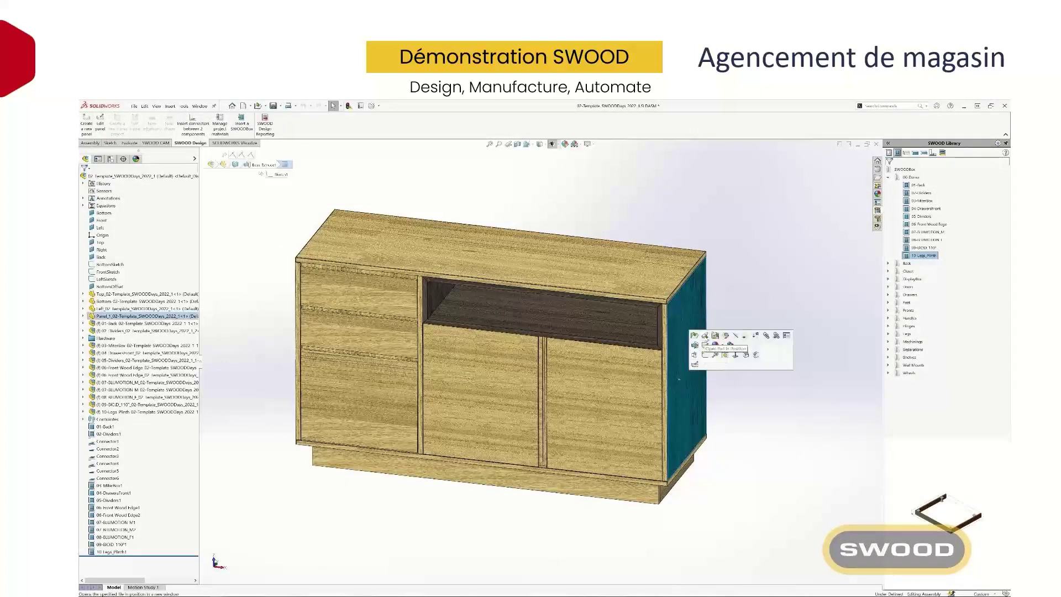
{"action": "left_click", "coordinate": [695, 336]}
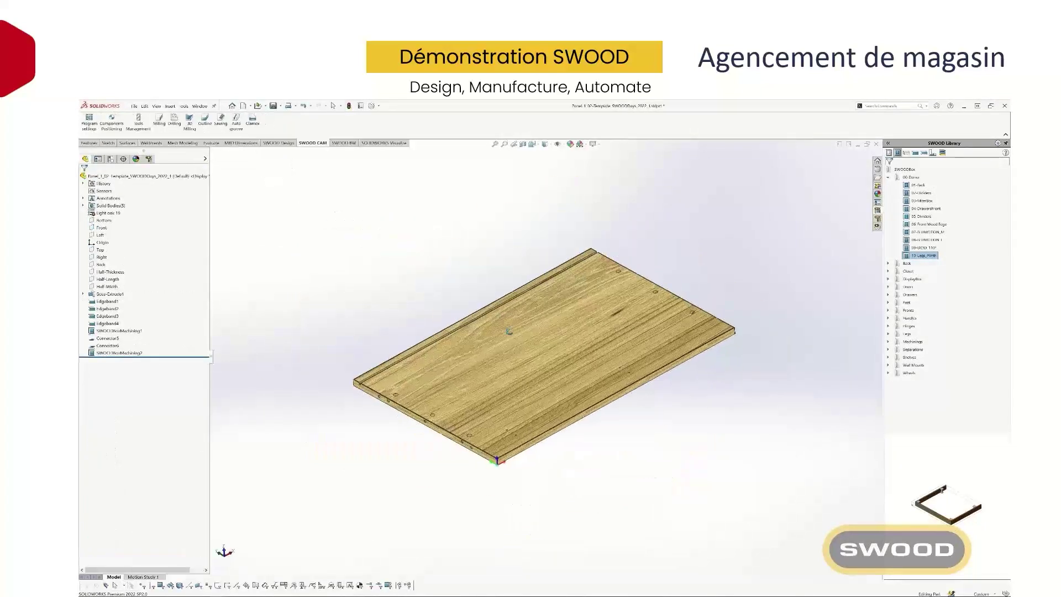
{"action": "left_click", "coordinate": [149, 159]}
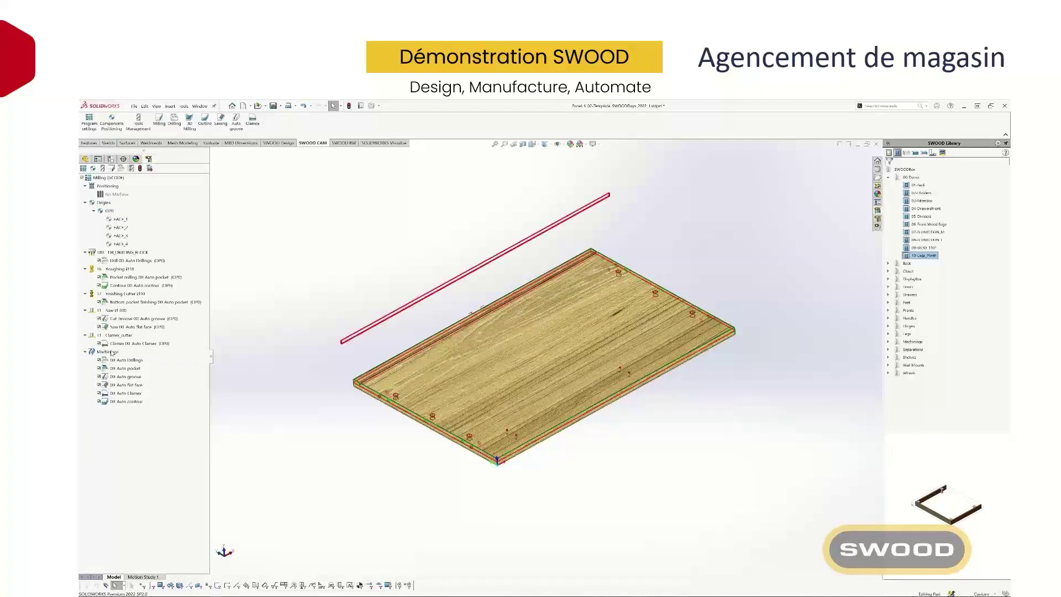
{"action": "scroll", "coordinate": [476, 458], "scroll_direction": "down", "scroll_amount": 3}
{"action": "middle_click_drag", "start_coordinate": [478, 456], "coordinate": [474, 432]}
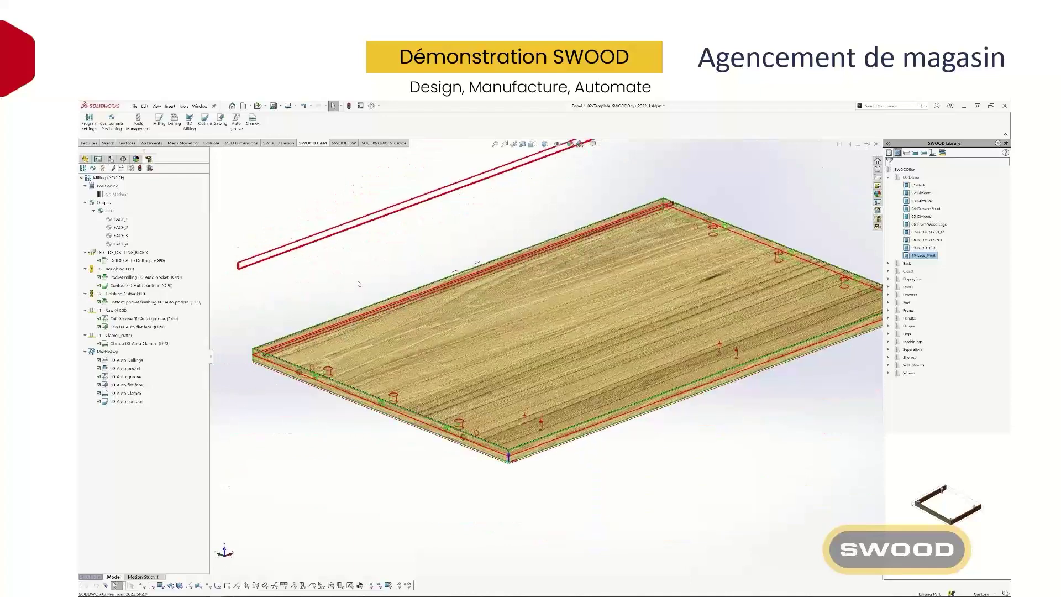
Simulate the side panel's machining from the auto drillings through the groove cut, and stop the simulation.
{"action": "right_click", "coordinate": [137, 260]}
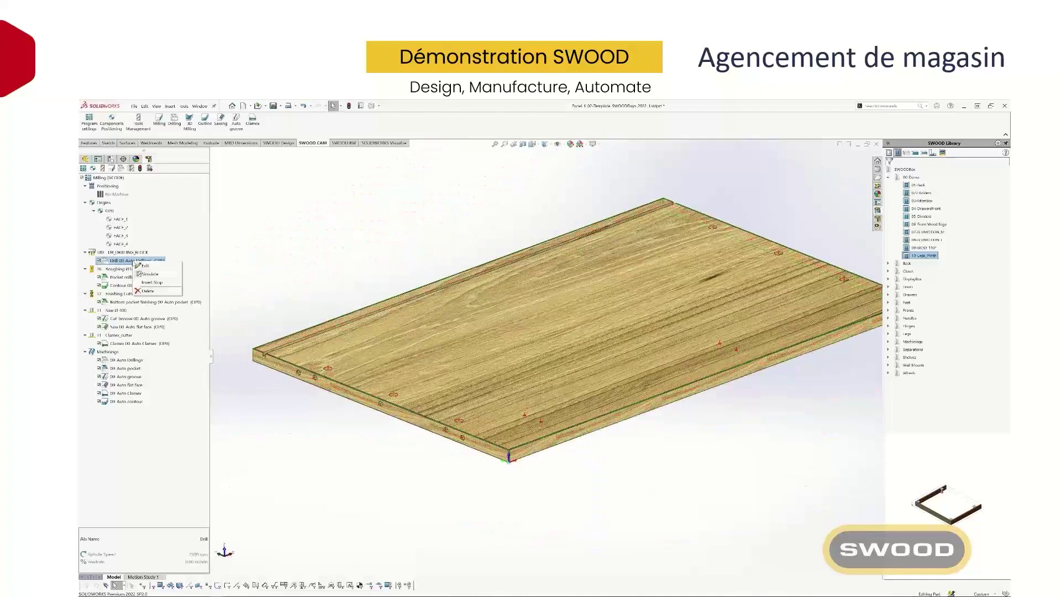
{"action": "left_click", "coordinate": [141, 266]}
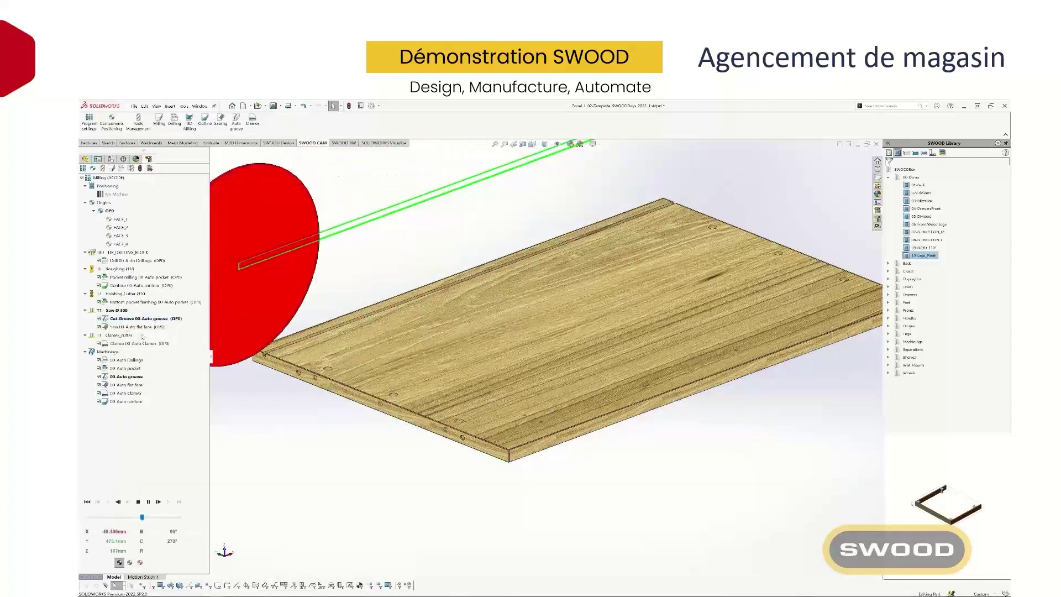
{"action": "left_click", "coordinate": [138, 503]}
Sketch a closed freeform shape on the middle of the panel's face with a spline joined by a straight line.
{"action": "left_click", "coordinate": [634, 301]}
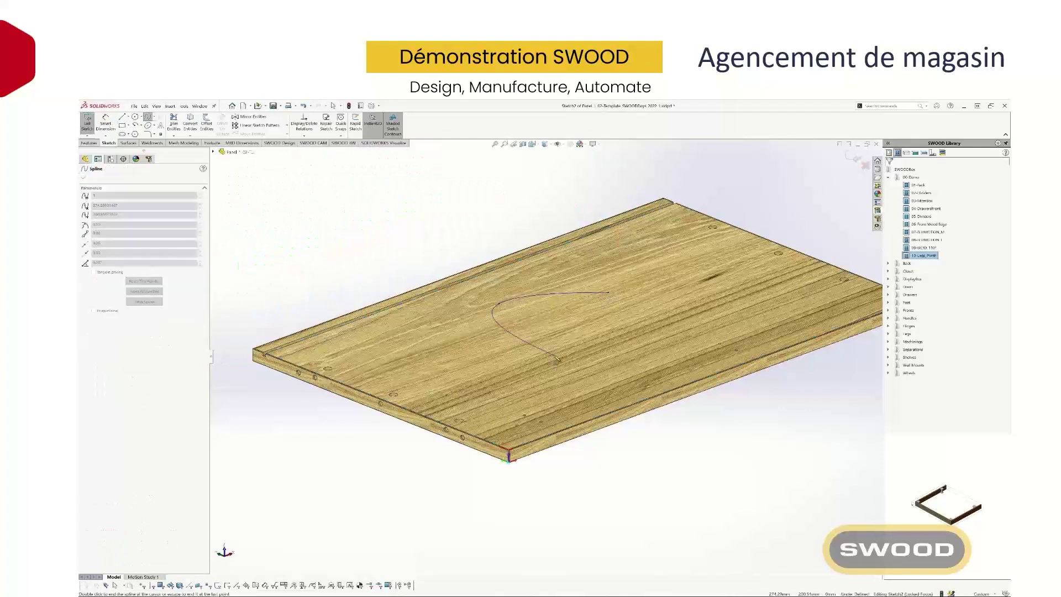
{"action": "left_click", "coordinate": [557, 360]}
{"action": "left_click", "coordinate": [665, 353]}
{"action": "left_click", "coordinate": [609, 293]}
{"action": "key", "text": "Escape"}
{"action": "key", "text": "l"}
{"action": "left_click", "coordinate": [609, 293]}
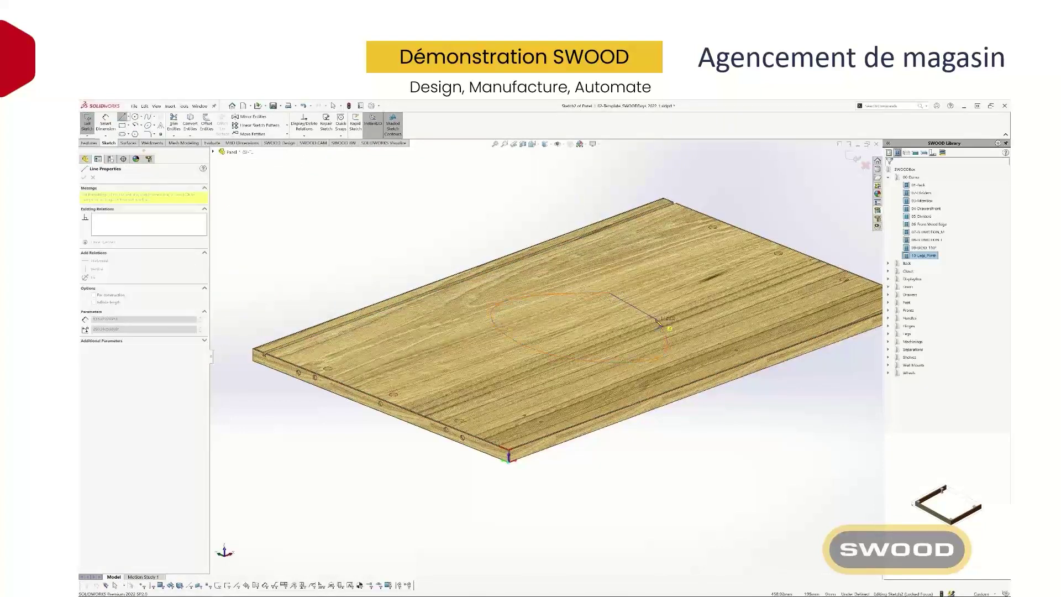
{"action": "left_click", "coordinate": [658, 321]}
{"action": "key", "text": "Escape"}
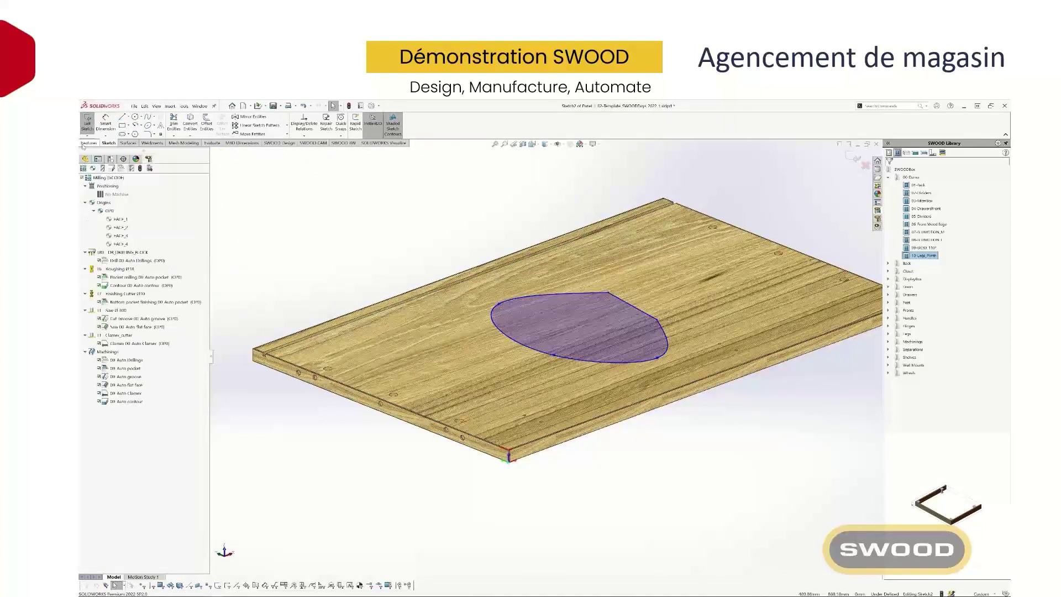
Cut the sketched freeform shape into the panel with an extruded cut and update its machining program.
{"action": "left_click", "coordinate": [84, 145]}
{"action": "left_click", "coordinate": [181, 123]}
{"action": "left_click", "coordinate": [133, 213]}
{"action": "left_click", "coordinate": [131, 220]}
{"action": "left_click", "coordinate": [86, 176]}
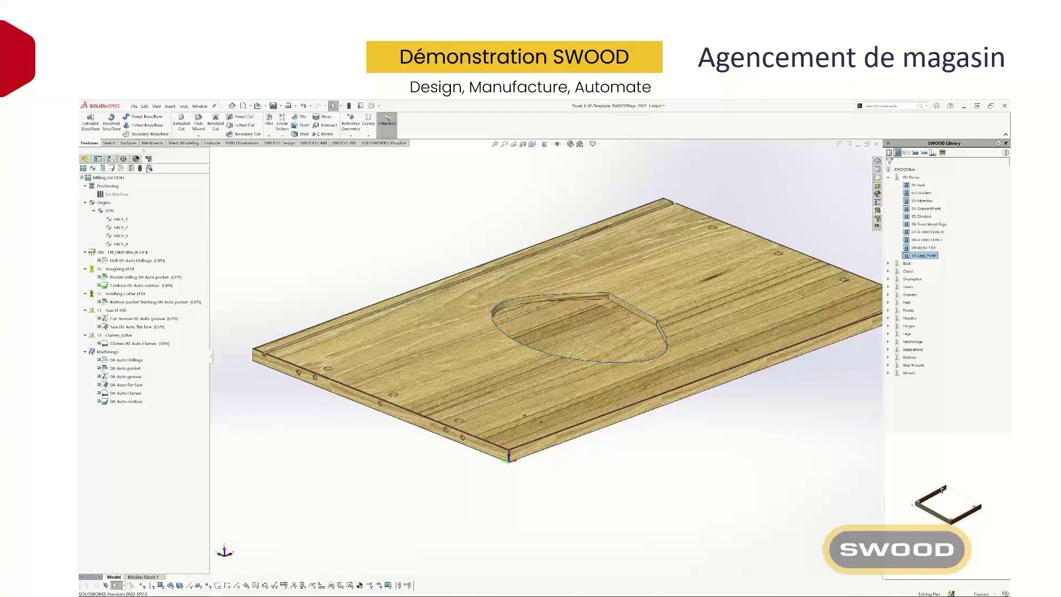
{"action": "left_click", "coordinate": [148, 168]}
Delete the drilling block, roughing, finishing, saw and chamfer tools with all their operations from the panel's program.
{"action": "left_click", "coordinate": [123, 252]}
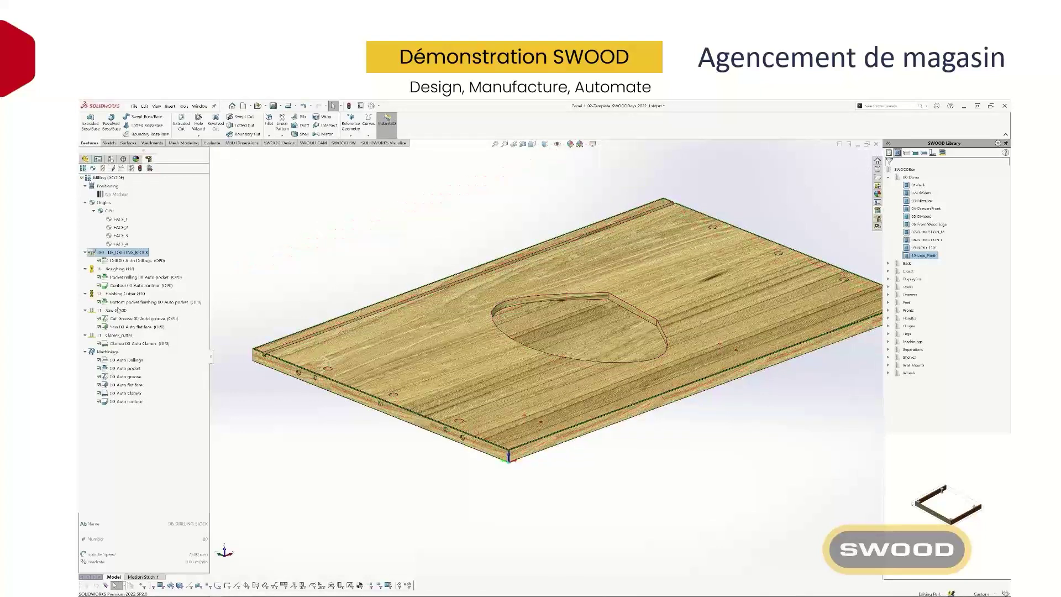
{"action": "left_click", "coordinate": [119, 336], "text": "ctrl"}
{"action": "left_click", "coordinate": [119, 311], "text": "ctrl"}
{"action": "left_click", "coordinate": [122, 294], "text": "ctrl"}
{"action": "left_click", "coordinate": [123, 269], "text": "ctrl"}
{"action": "key", "text": "Delete"}
{"action": "key", "text": "Return"}
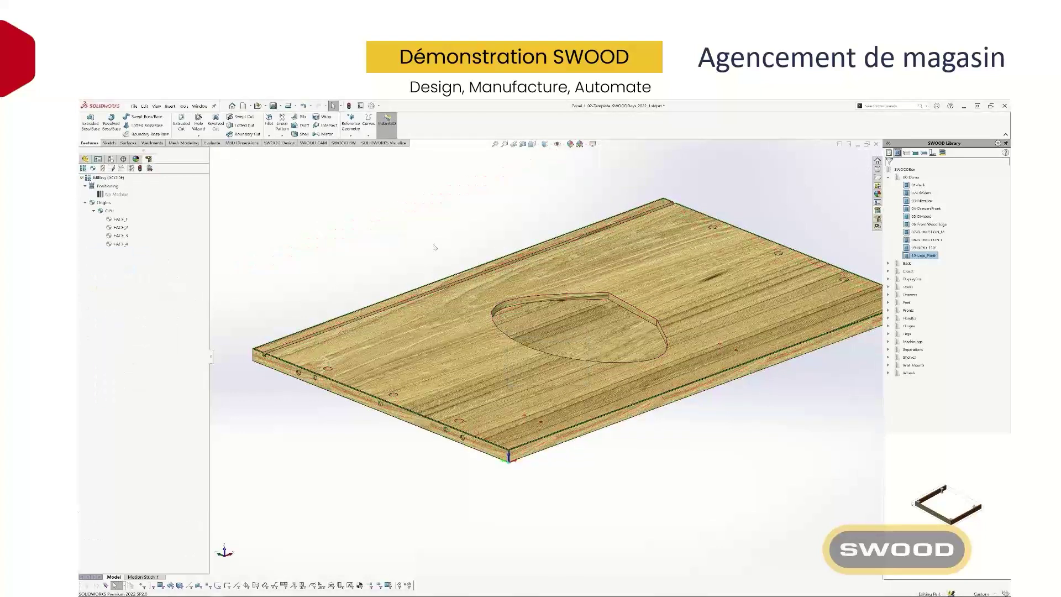
Add the Roughing Ø18 tool from the SWOOD CAM library and create a contour outline operation around the panel.
{"action": "left_click", "coordinate": [907, 154]}
{"action": "left_click", "coordinate": [889, 153]}
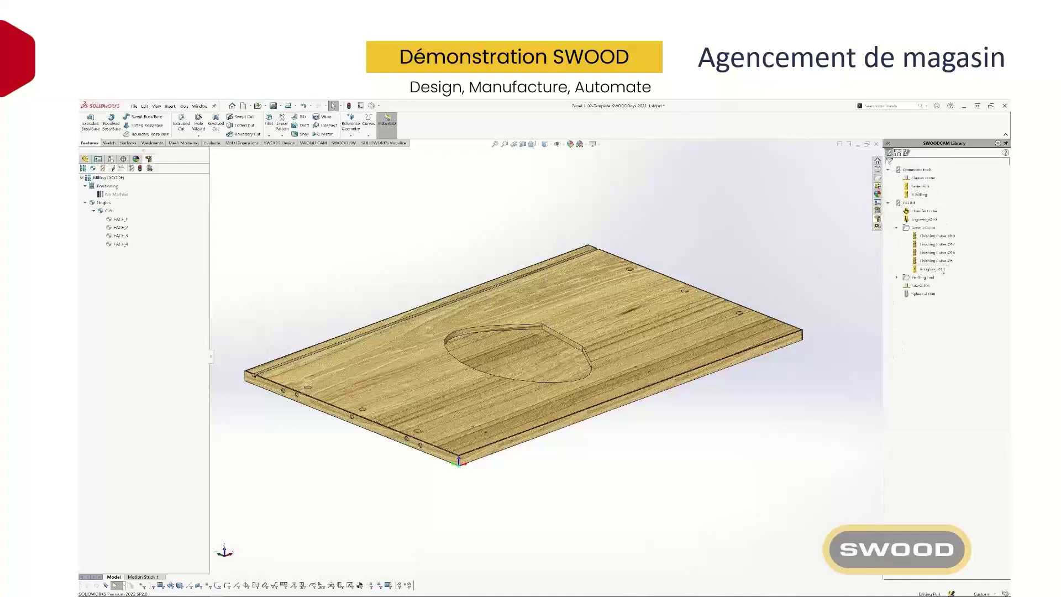
{"action": "double_click", "coordinate": [932, 270]}
{"action": "left_click", "coordinate": [313, 143]}
{"action": "left_click", "coordinate": [206, 122]}
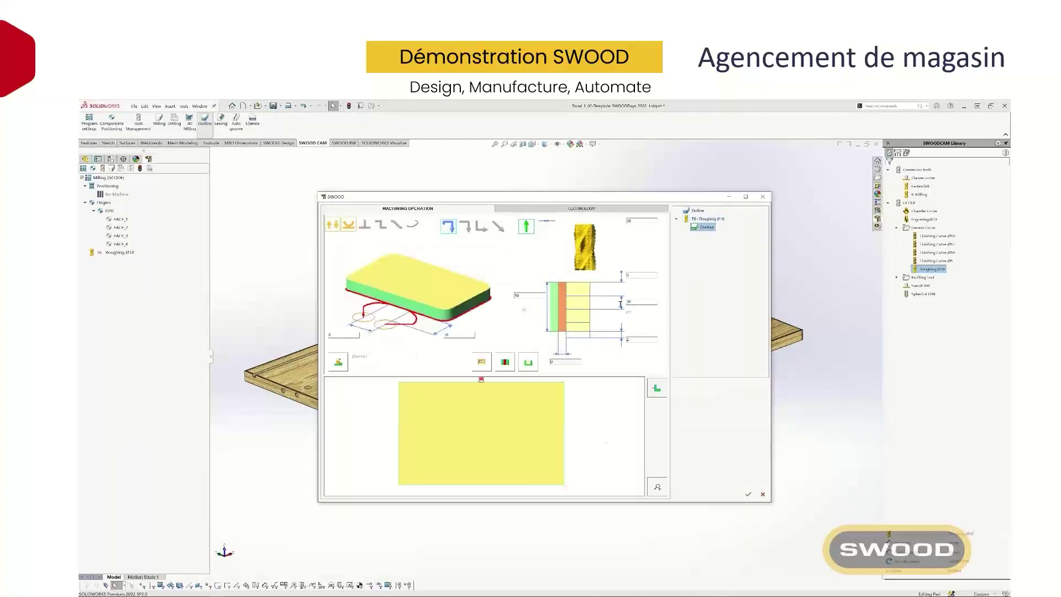
{"action": "left_click", "coordinate": [748, 494]}
Rename the Outline machining with its tool diameter and save it to the machining library.
{"action": "left_click", "coordinate": [117, 278]}
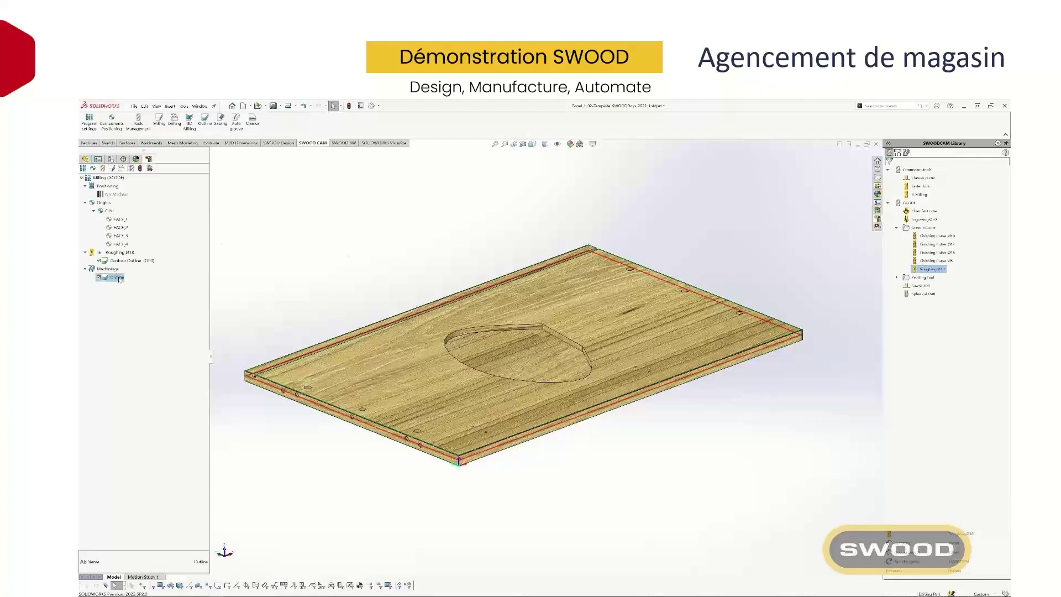
{"action": "left_click", "coordinate": [906, 153]}
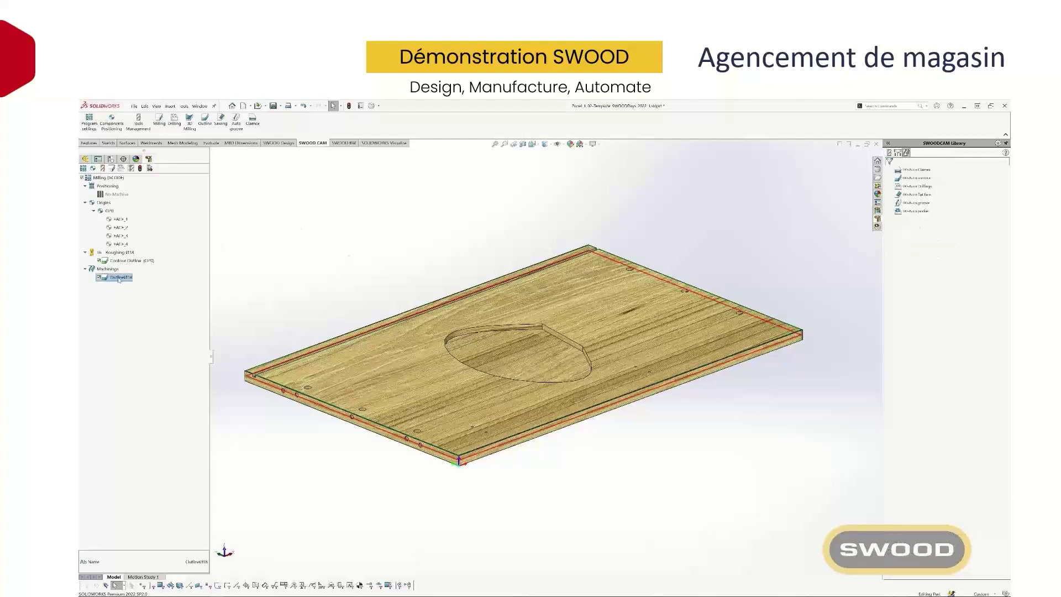
{"action": "left_click_drag", "start_coordinate": [119, 277], "coordinate": [937, 257]}
Apply the library's auto drillings, flat face and groove machinings to the panel and return to the whole shop assembly.
{"action": "double_click", "coordinate": [918, 186]}
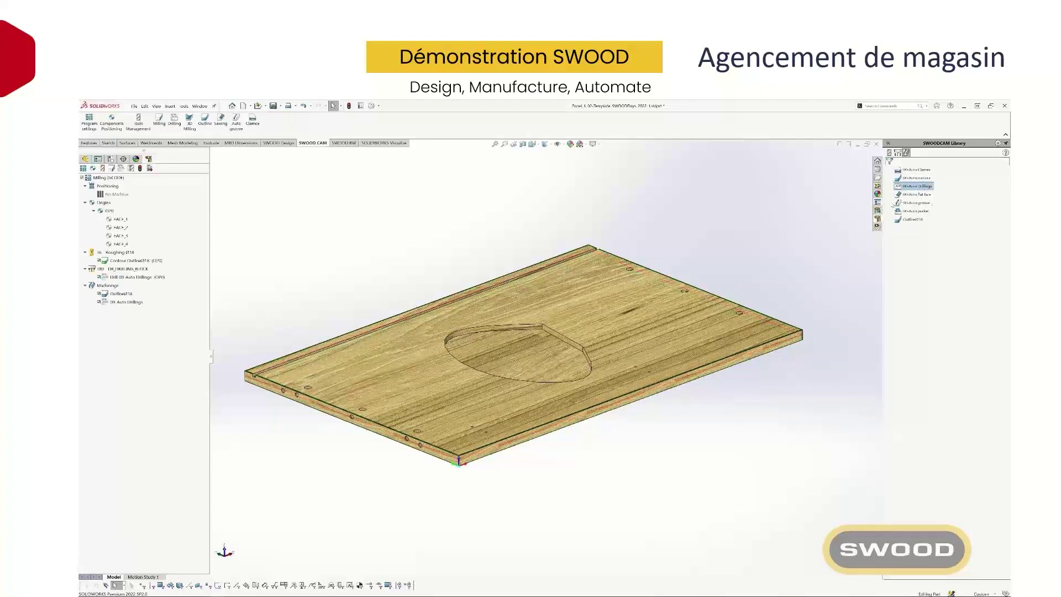
{"action": "double_click", "coordinate": [917, 195]}
{"action": "double_click", "coordinate": [916, 203]}
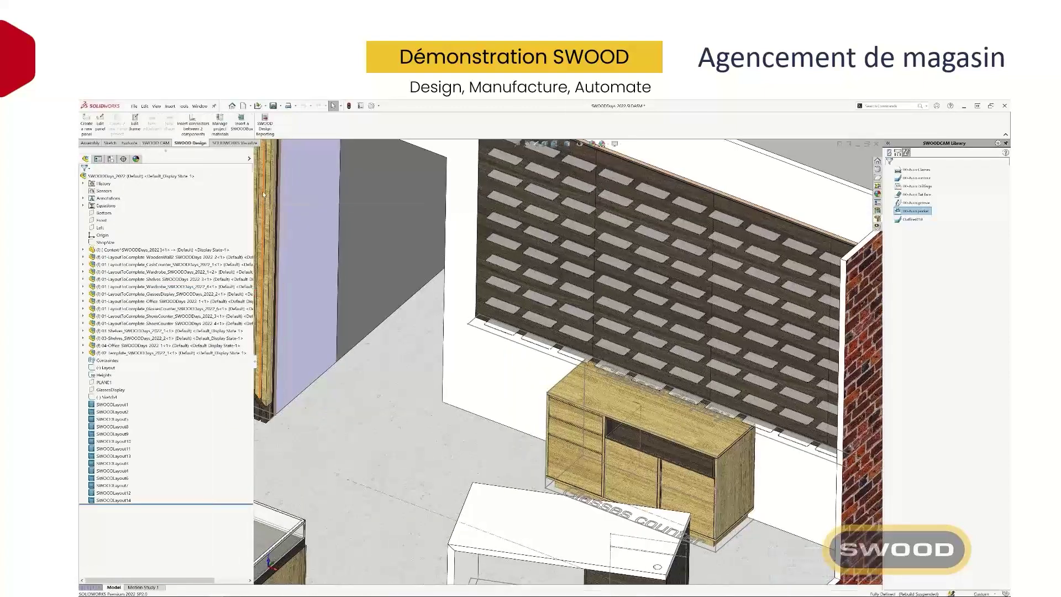
{"action": "scroll", "coordinate": [604, 357], "scroll_direction": "up", "scroll_amount": 5}
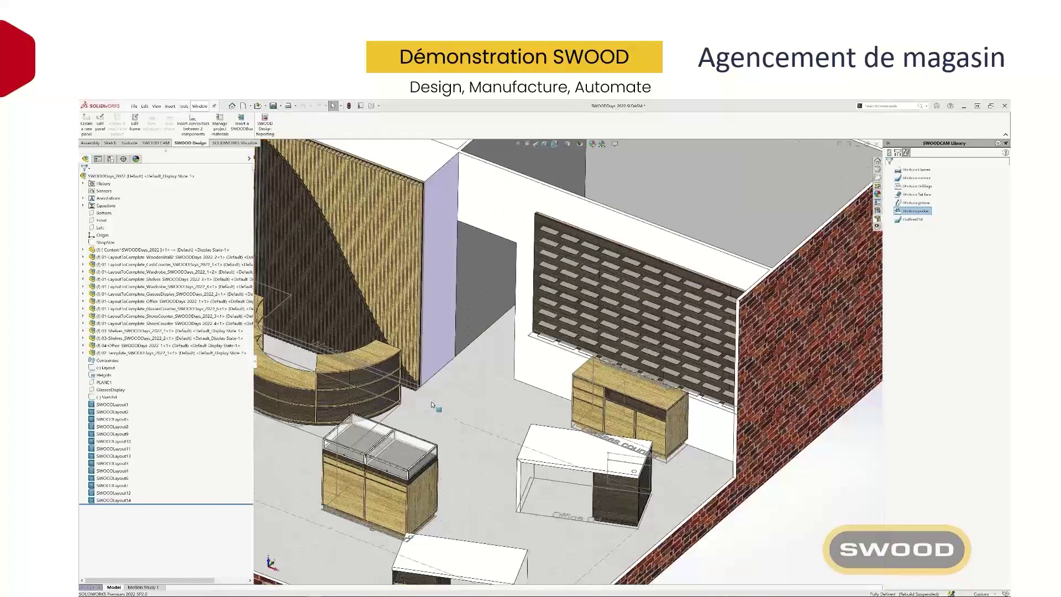
Hide the sketch display across the shop and set the Layout sketch's dimension beside the oval display island to 2500.
{"action": "left_click", "coordinate": [580, 144]}
{"action": "scroll", "coordinate": [658, 382], "scroll_direction": "up", "scroll_amount": 4}
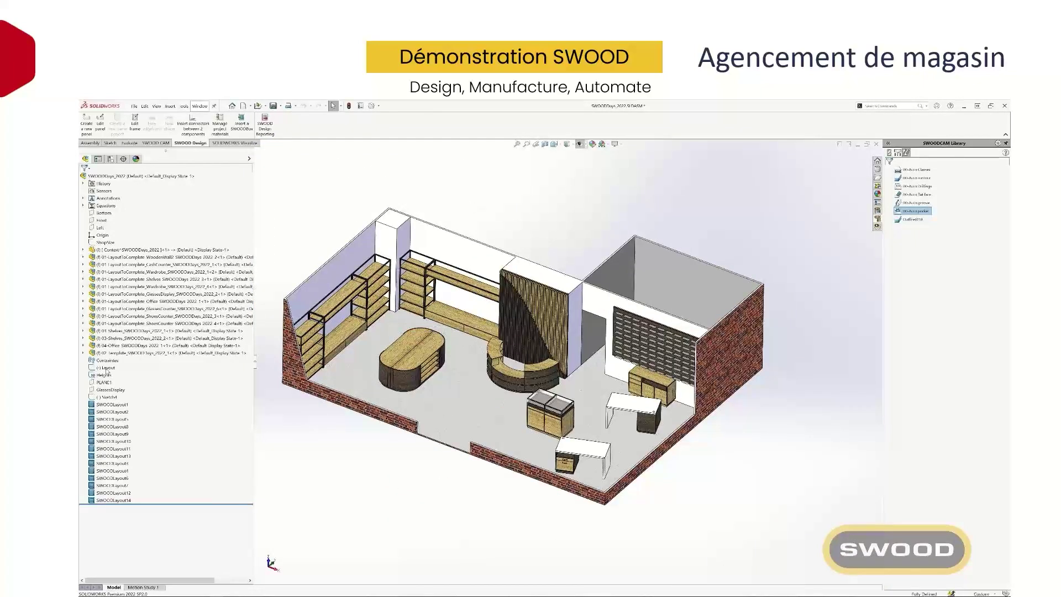
{"action": "left_click", "coordinate": [107, 368]}
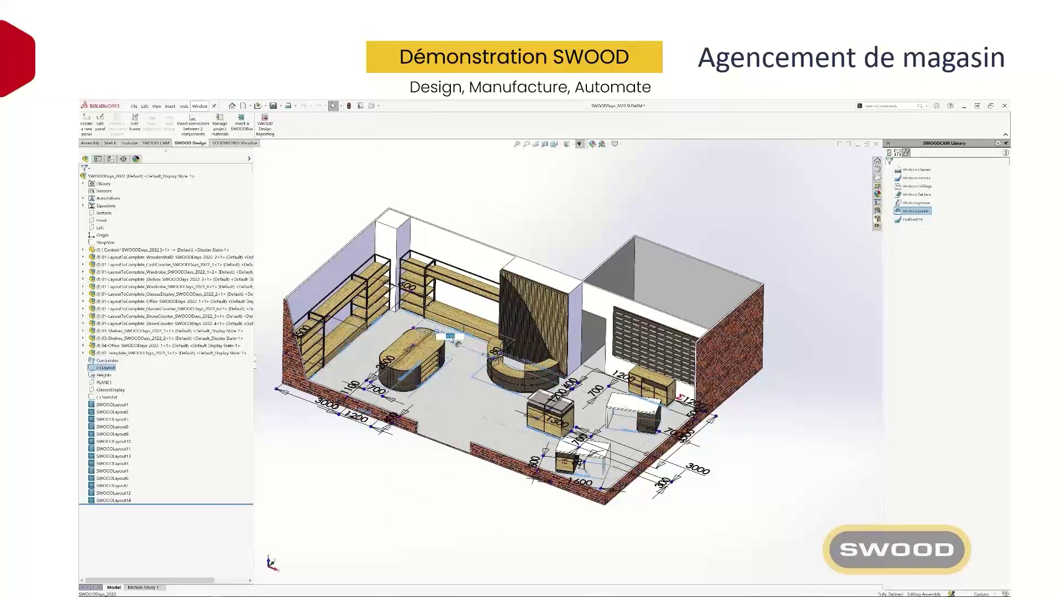
{"action": "key", "text": "Return"}
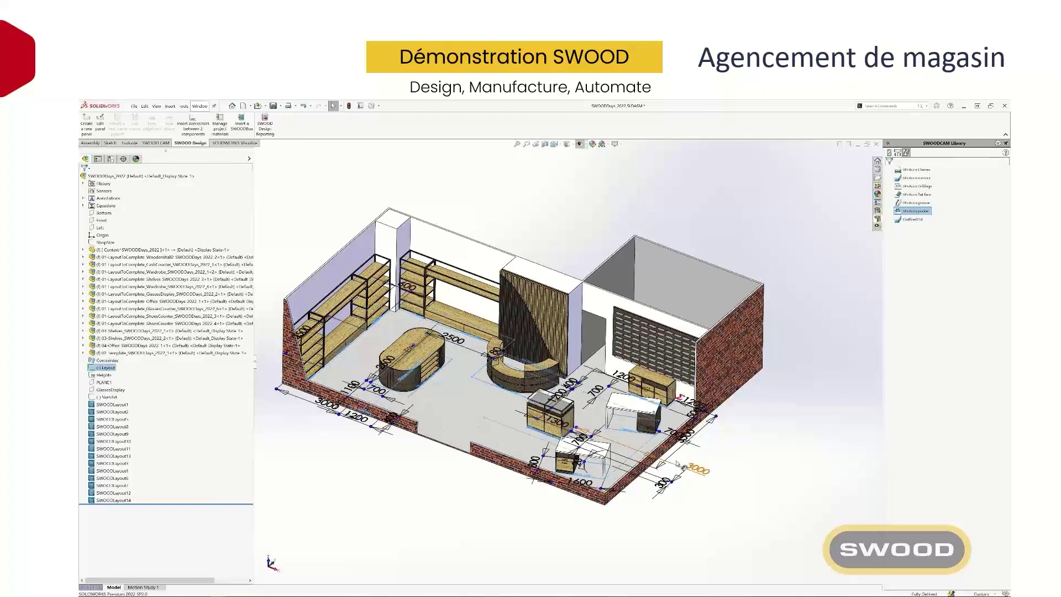
Change the Layout sketch's 3000 dimension outside the brick wall near the office desks and rebuild the shop assembly.
{"action": "key", "text": "Return"}
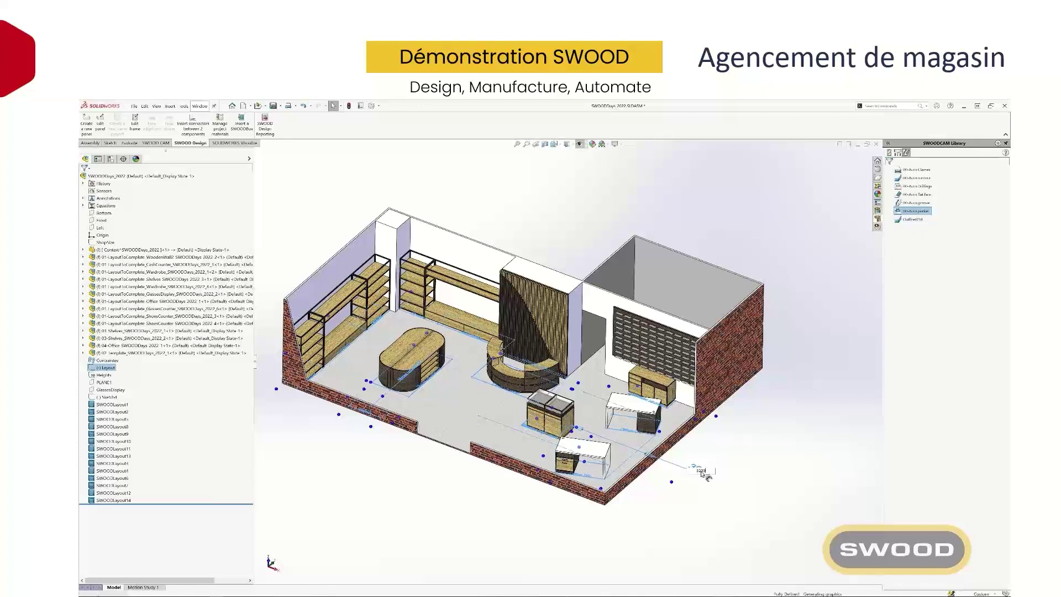
{"action": "left_click", "coordinate": [713, 482]}
{"action": "left_click", "coordinate": [347, 104]}
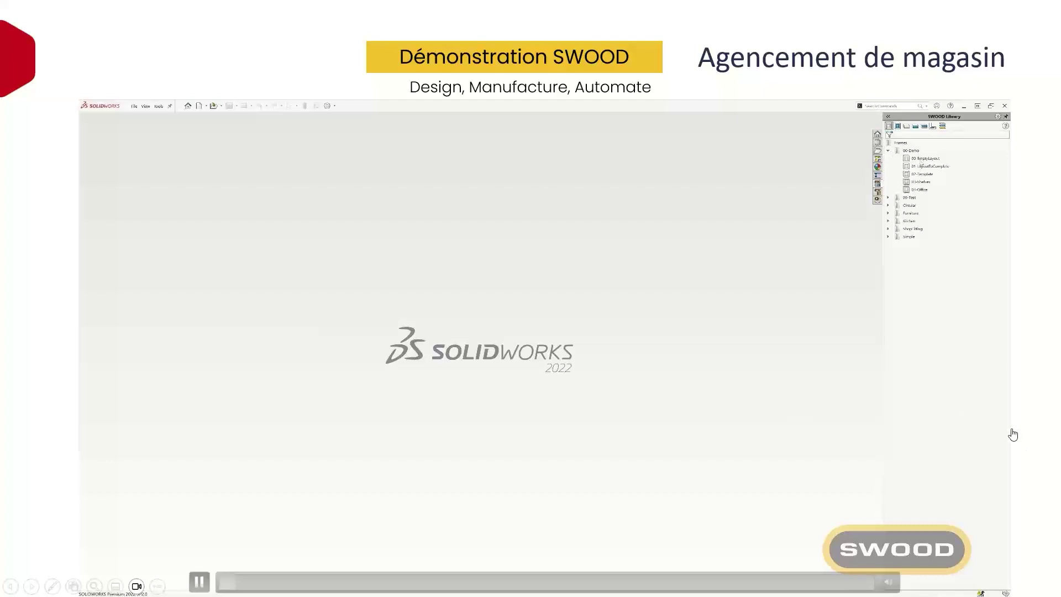
{"action": "left_click", "coordinate": [1054, 455]}
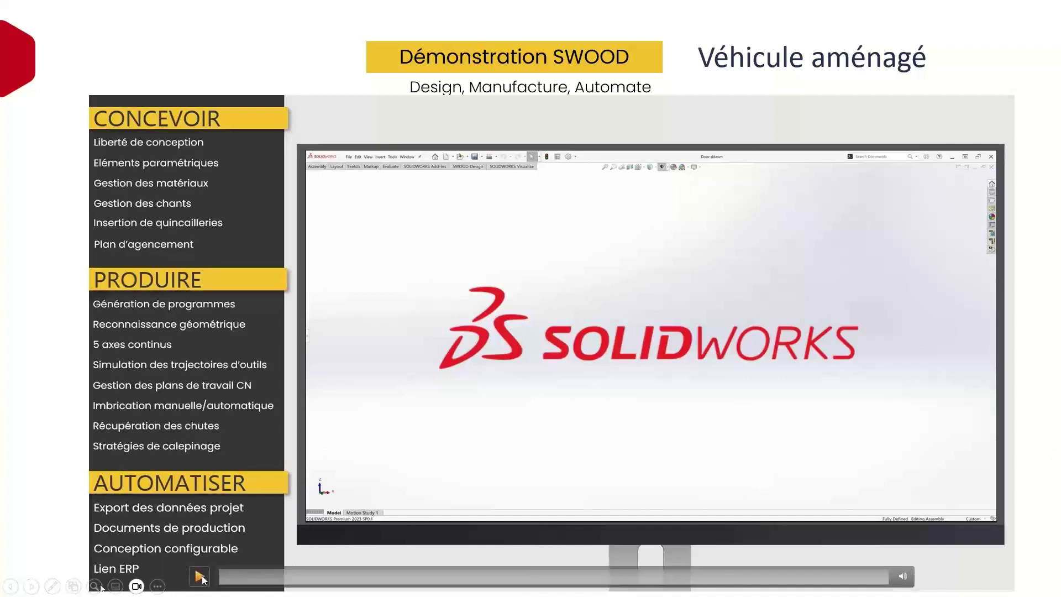
{"action": "left_click", "coordinate": [200, 577]}
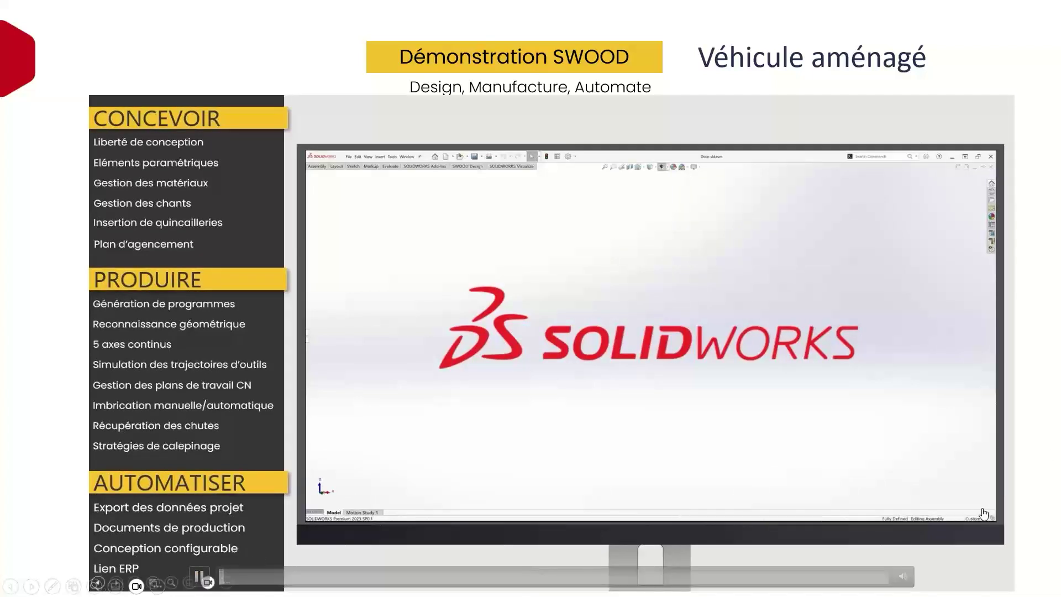